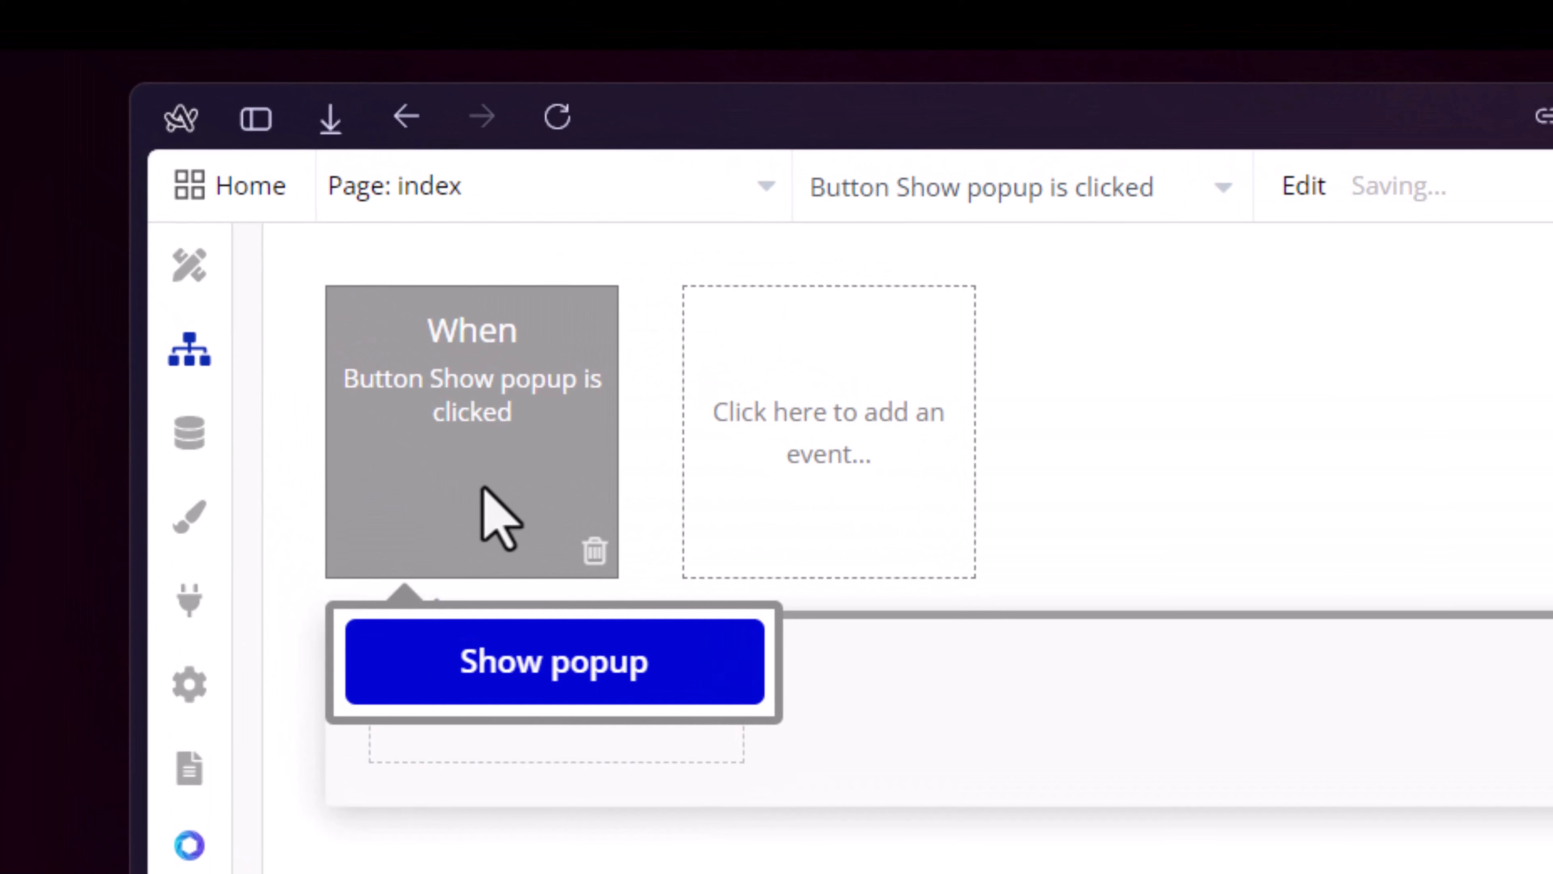
# - Add a Show an element action for Popup A to the workflow that runs when the Show popup button is clicked
pyautogui.click(499, 715)
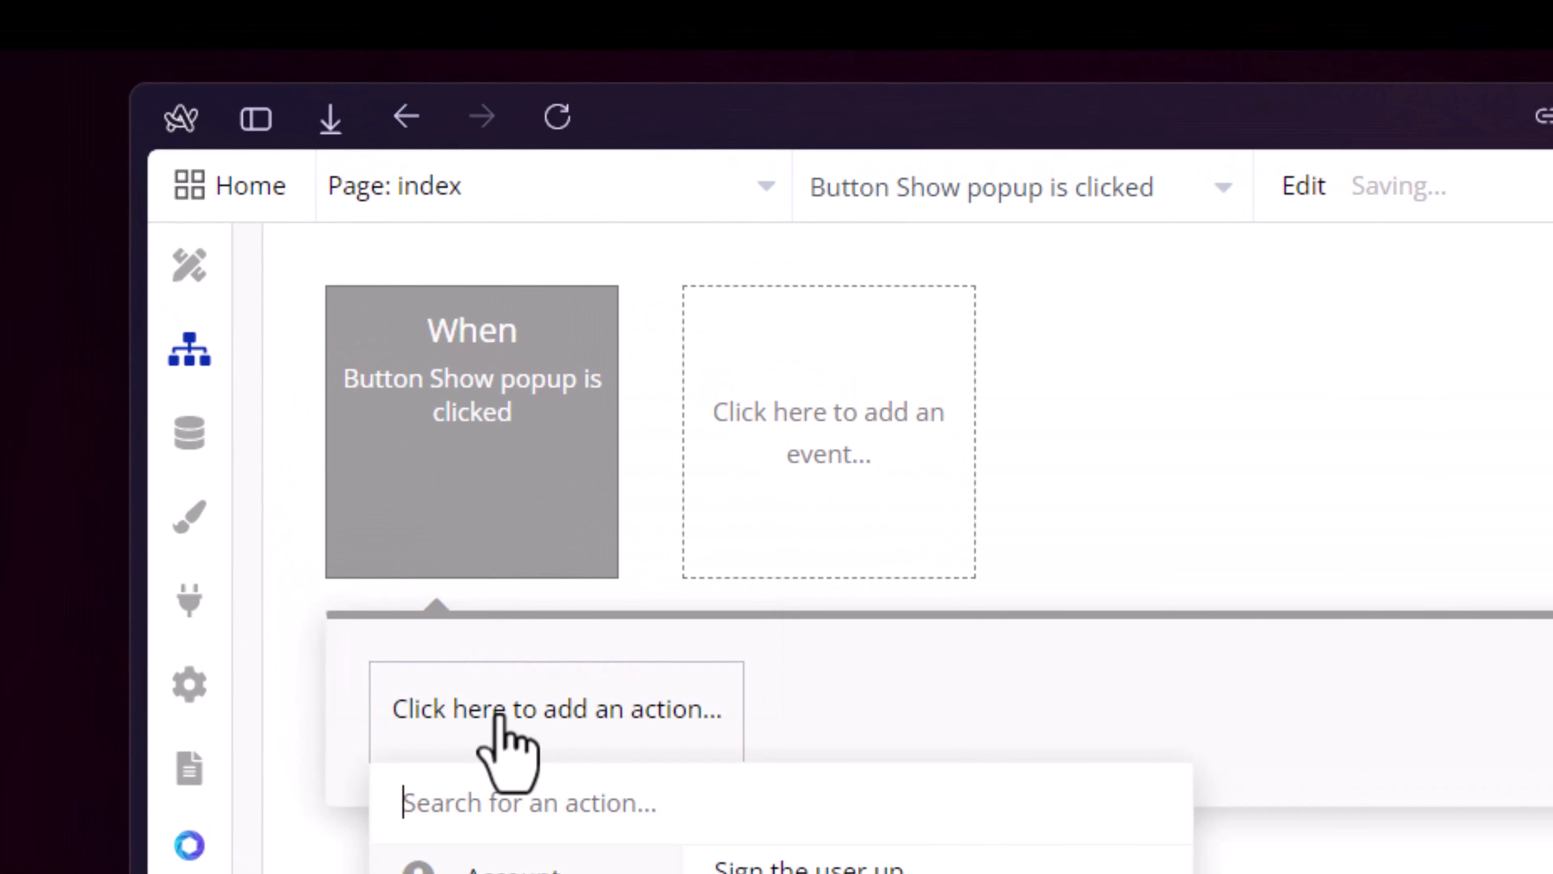
pyautogui.write('show')
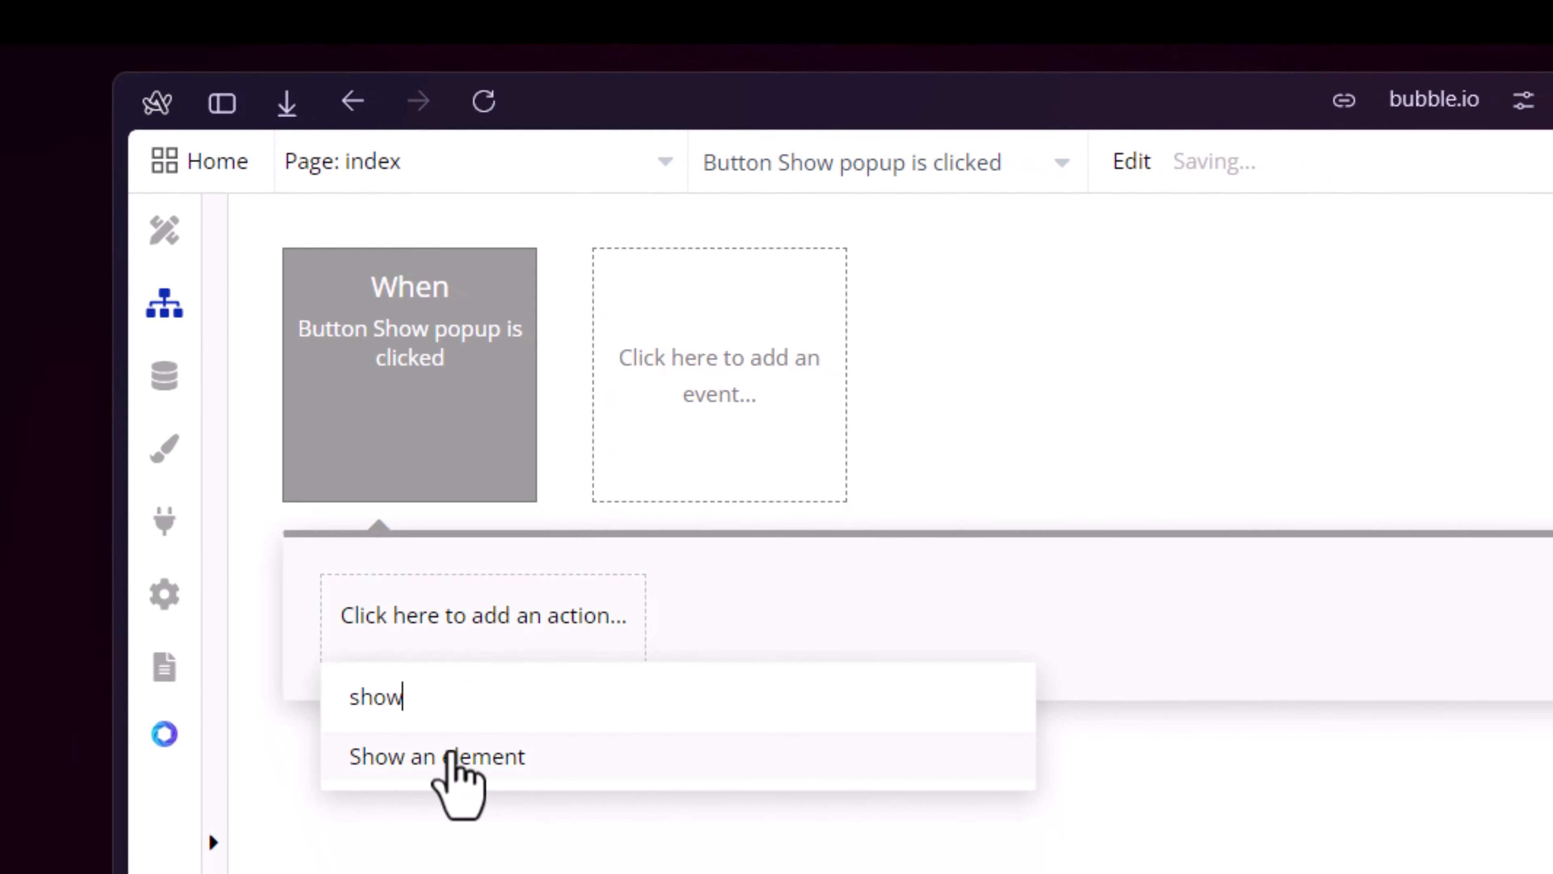
pyautogui.click(465, 786)
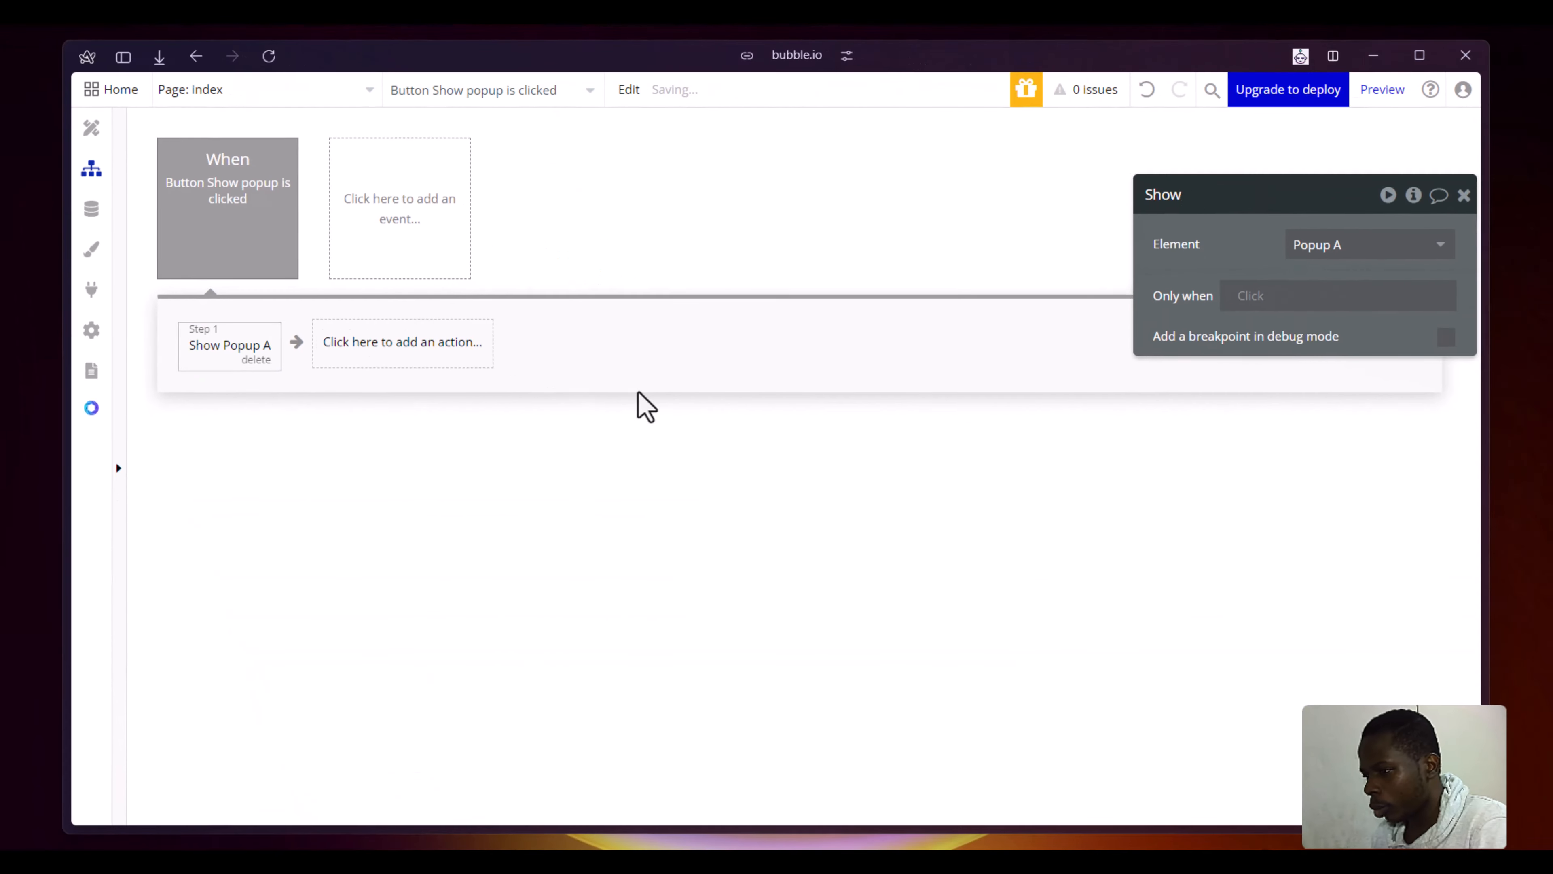
# - Switch to the running app, refresh it to the latest version and test the Show popup button
pyautogui.moveTo(5, 333)
pyautogui.click(156, 301)
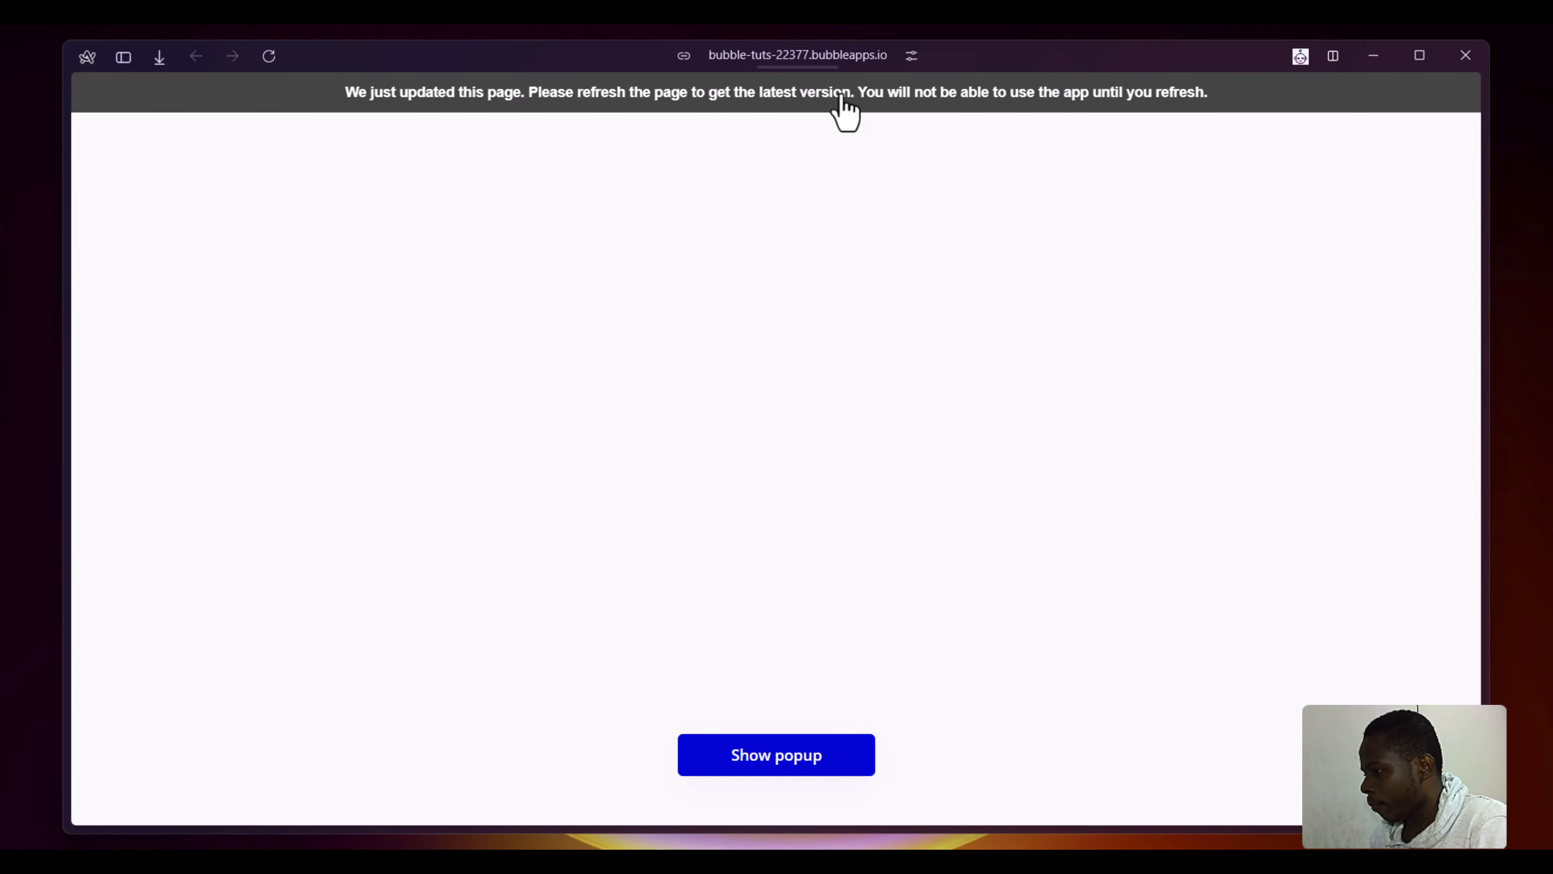
pyautogui.click(842, 95)
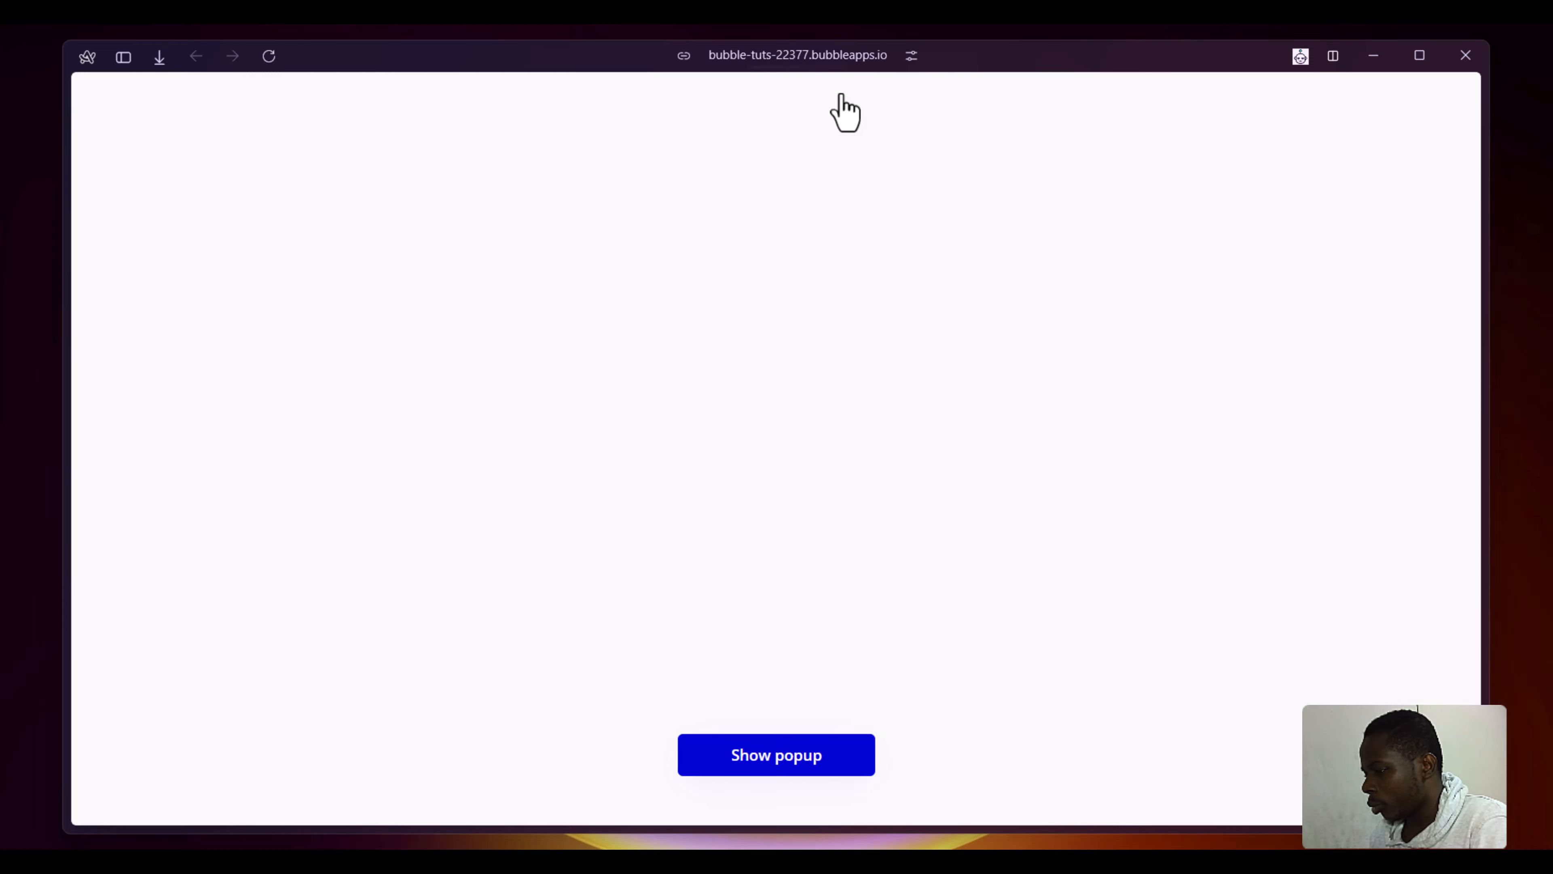
pyautogui.click(833, 761)
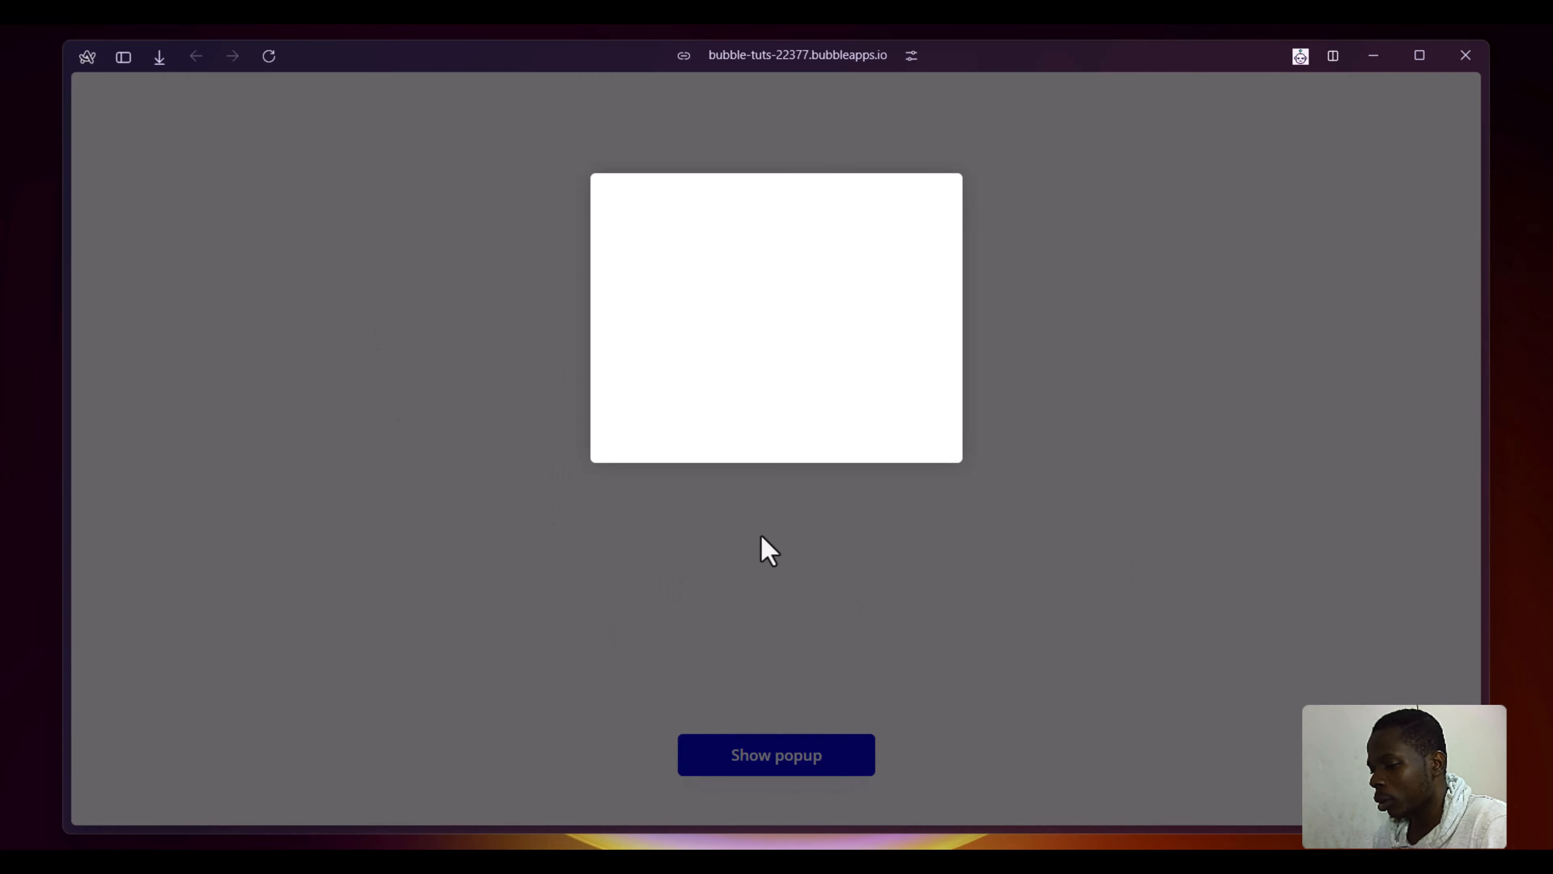
# - Return to the design editor, draw a new popup about 232 by 291 px on the index page, and narrow the elements tree area
pyautogui.moveTo(4, 693)
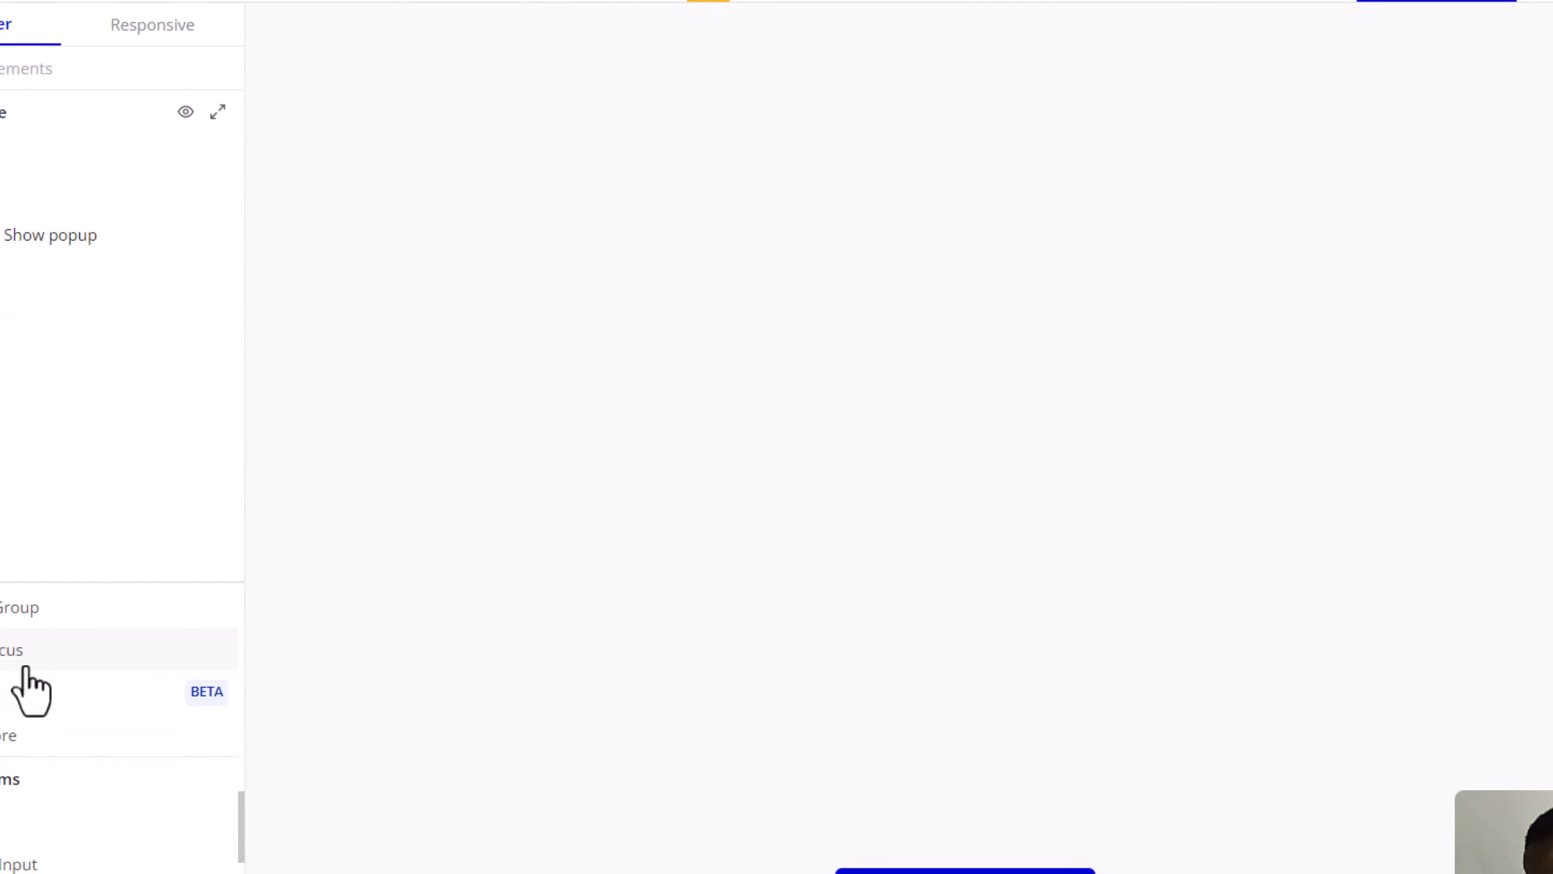
pyautogui.scroll(4, 223, 630)
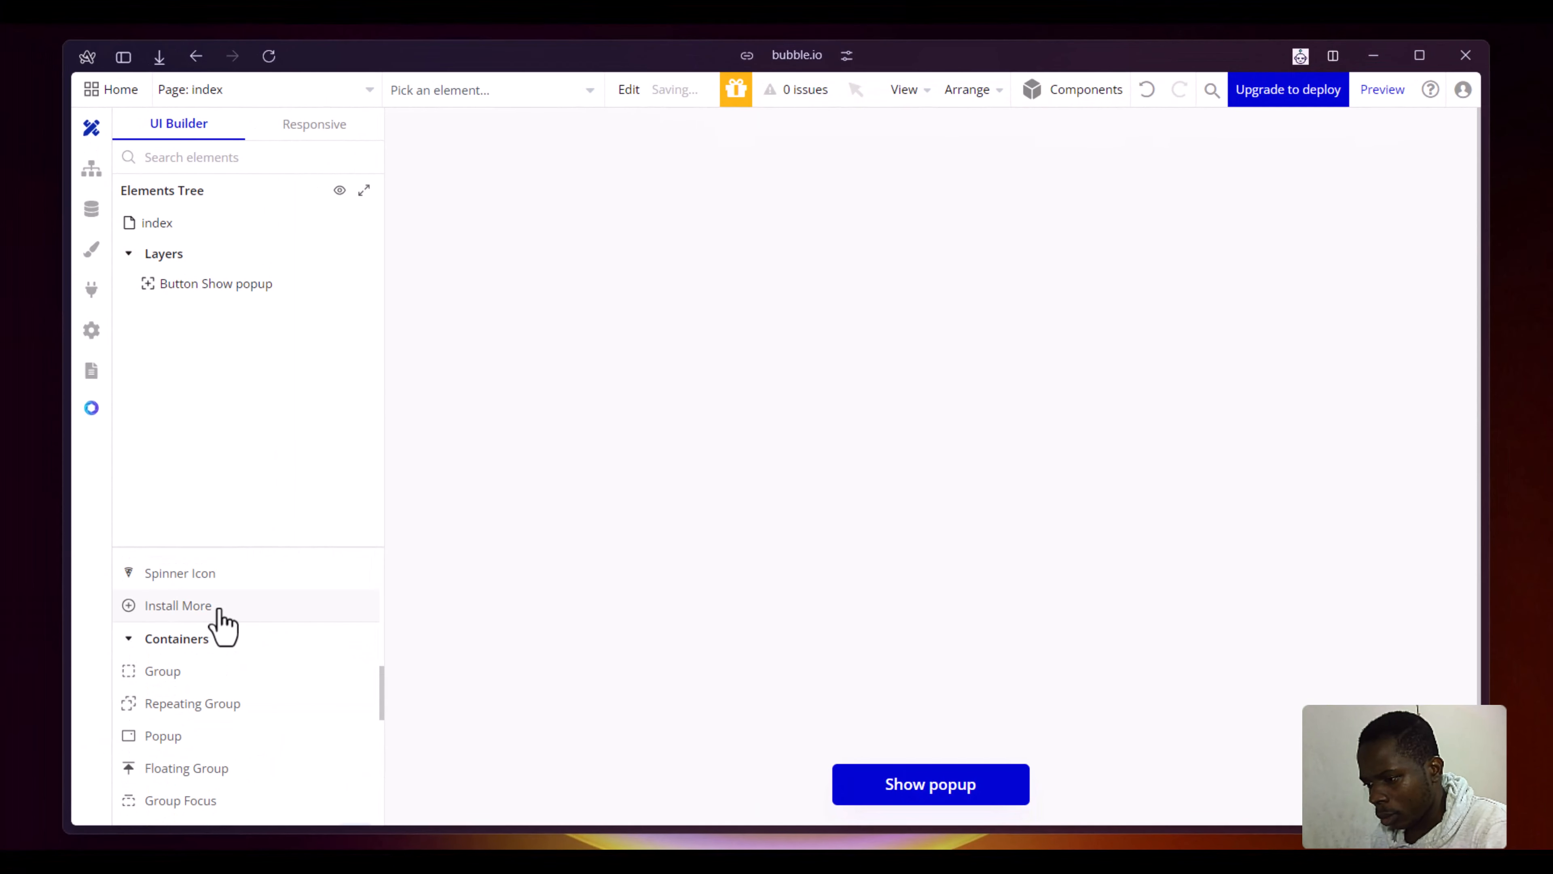
pyautogui.click(199, 741)
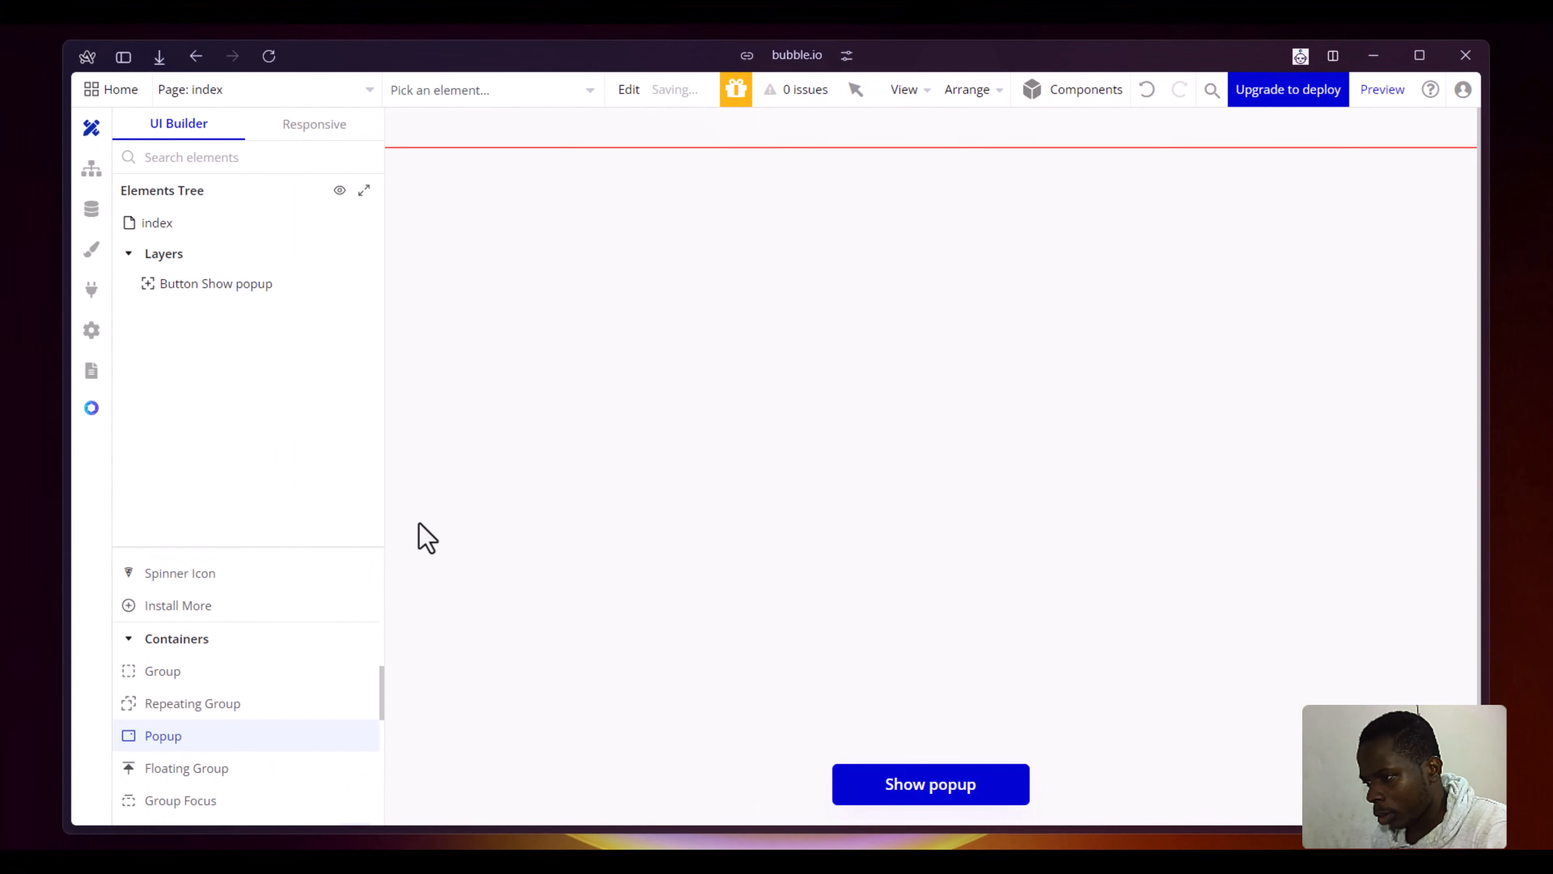
pyautogui.moveTo(426, 208); pyautogui.dragTo(660, 502)
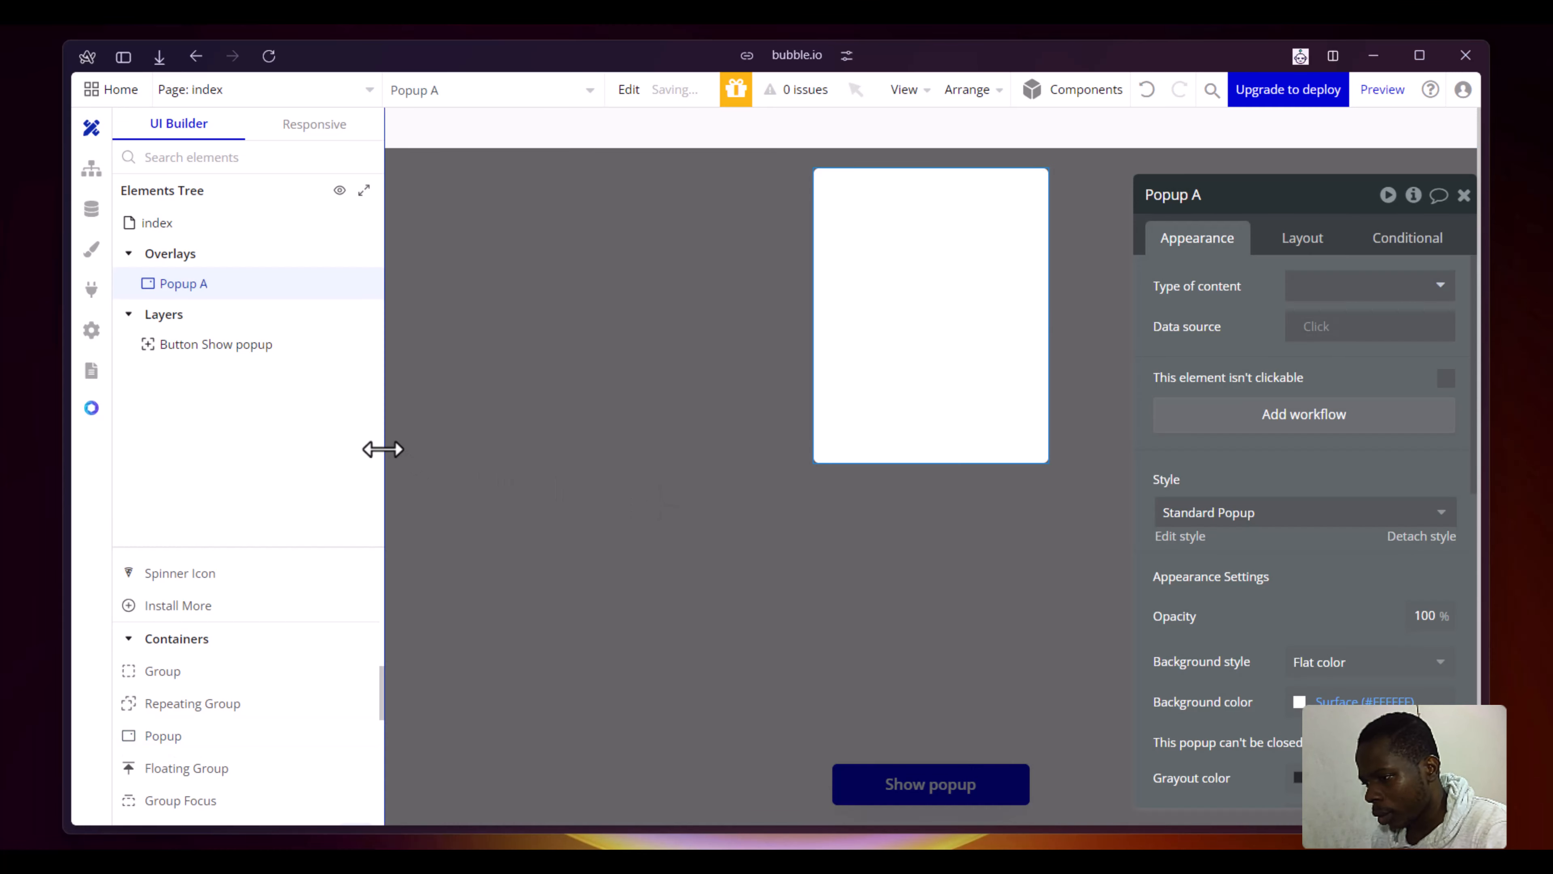
pyautogui.moveTo(374, 448); pyautogui.dragTo(76, 478)
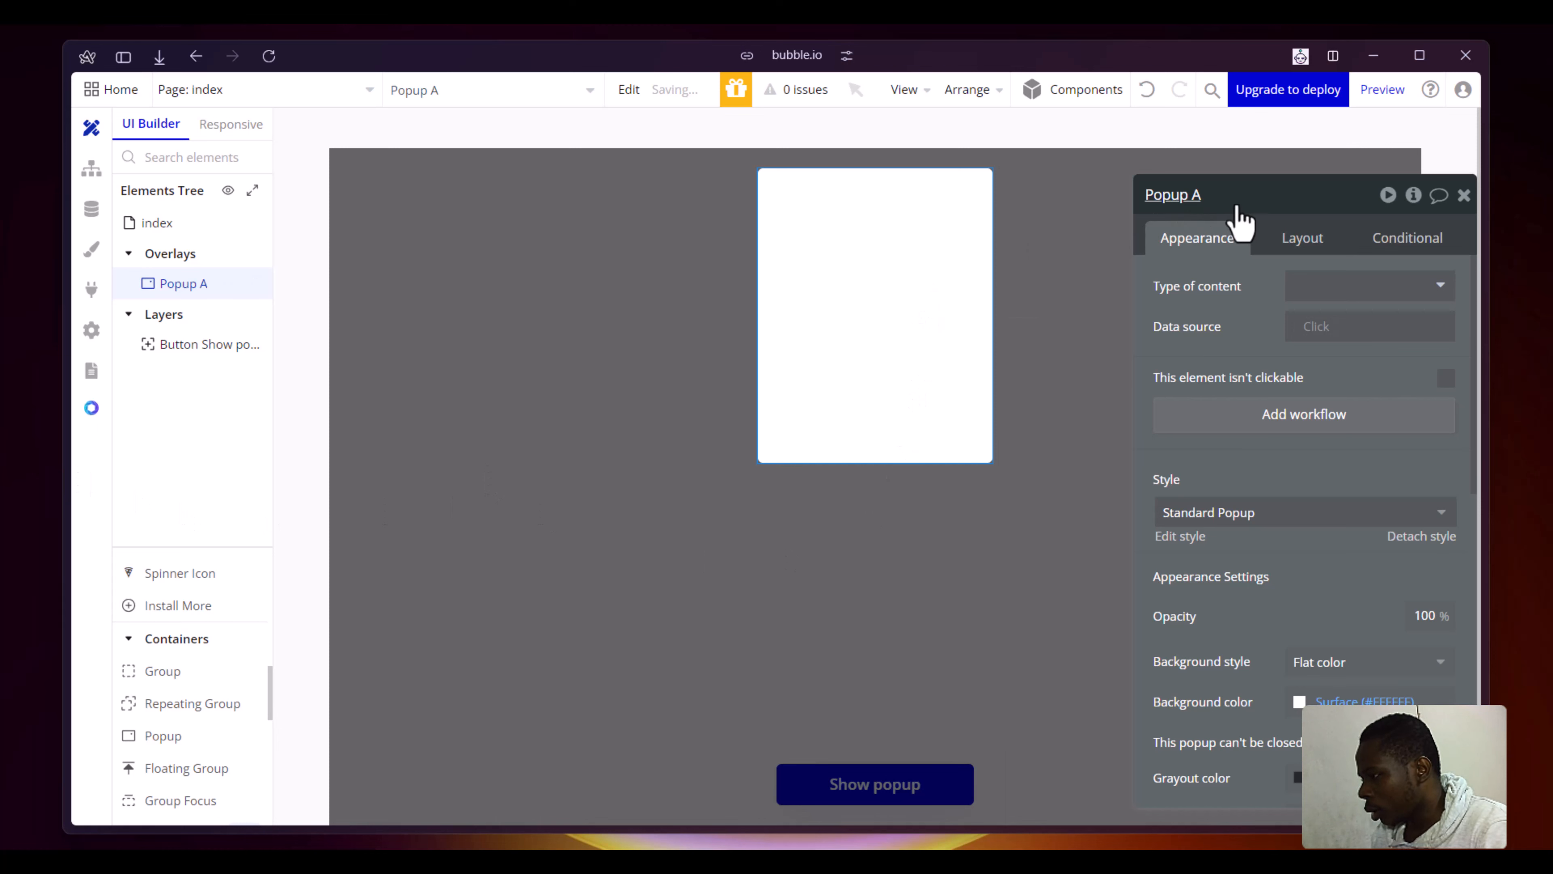
# - Detach the popup's style and set its background style to None
pyautogui.click(1397, 537)
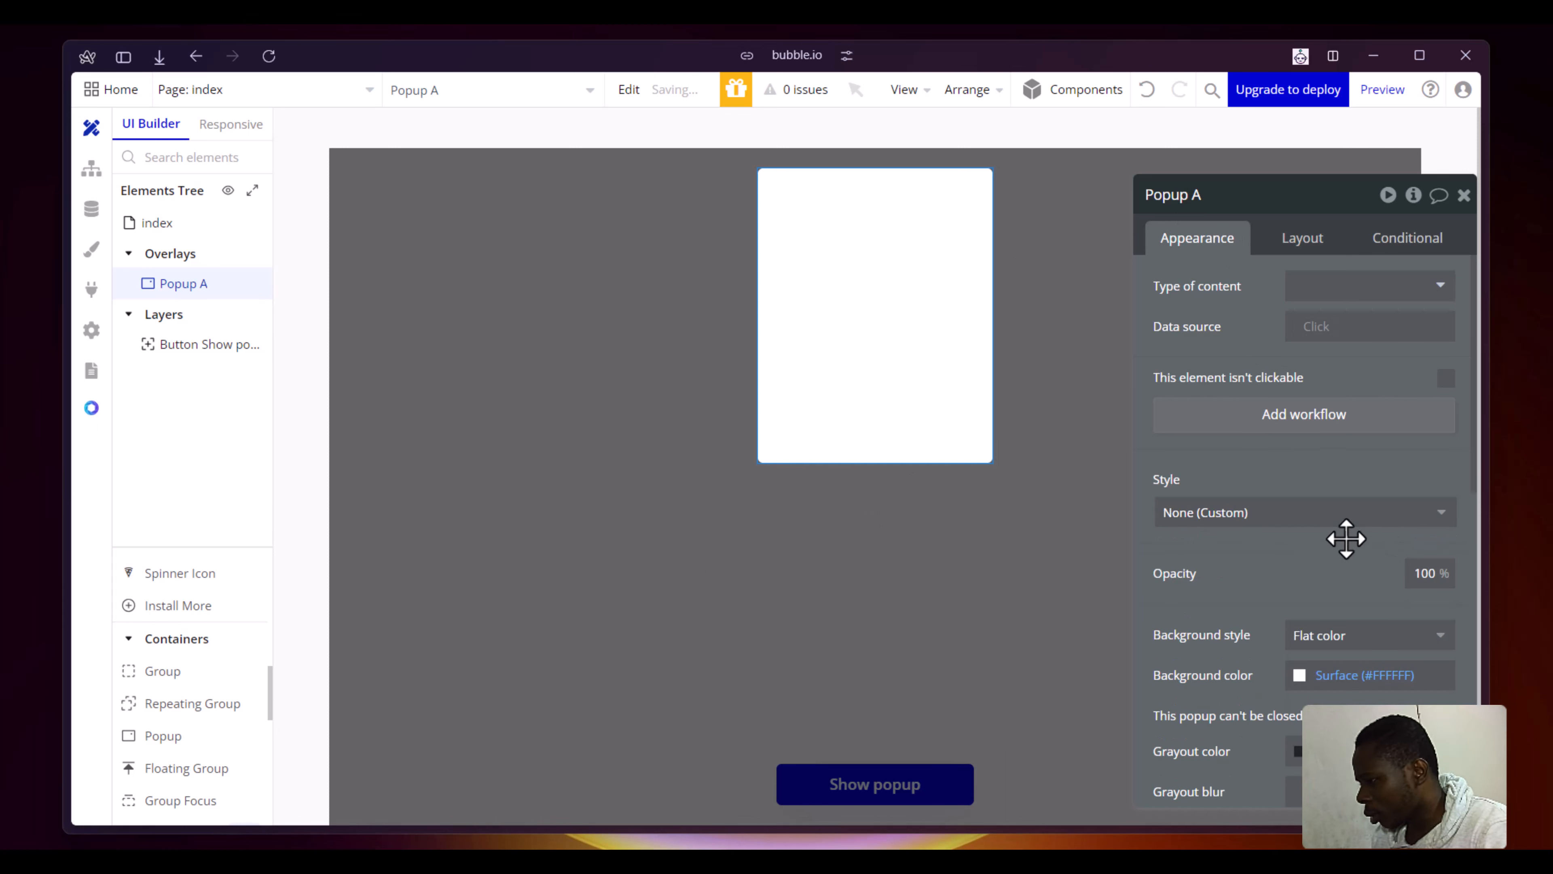
pyautogui.scroll(-2, 1346, 537)
pyautogui.scroll(-2, 1358, 531)
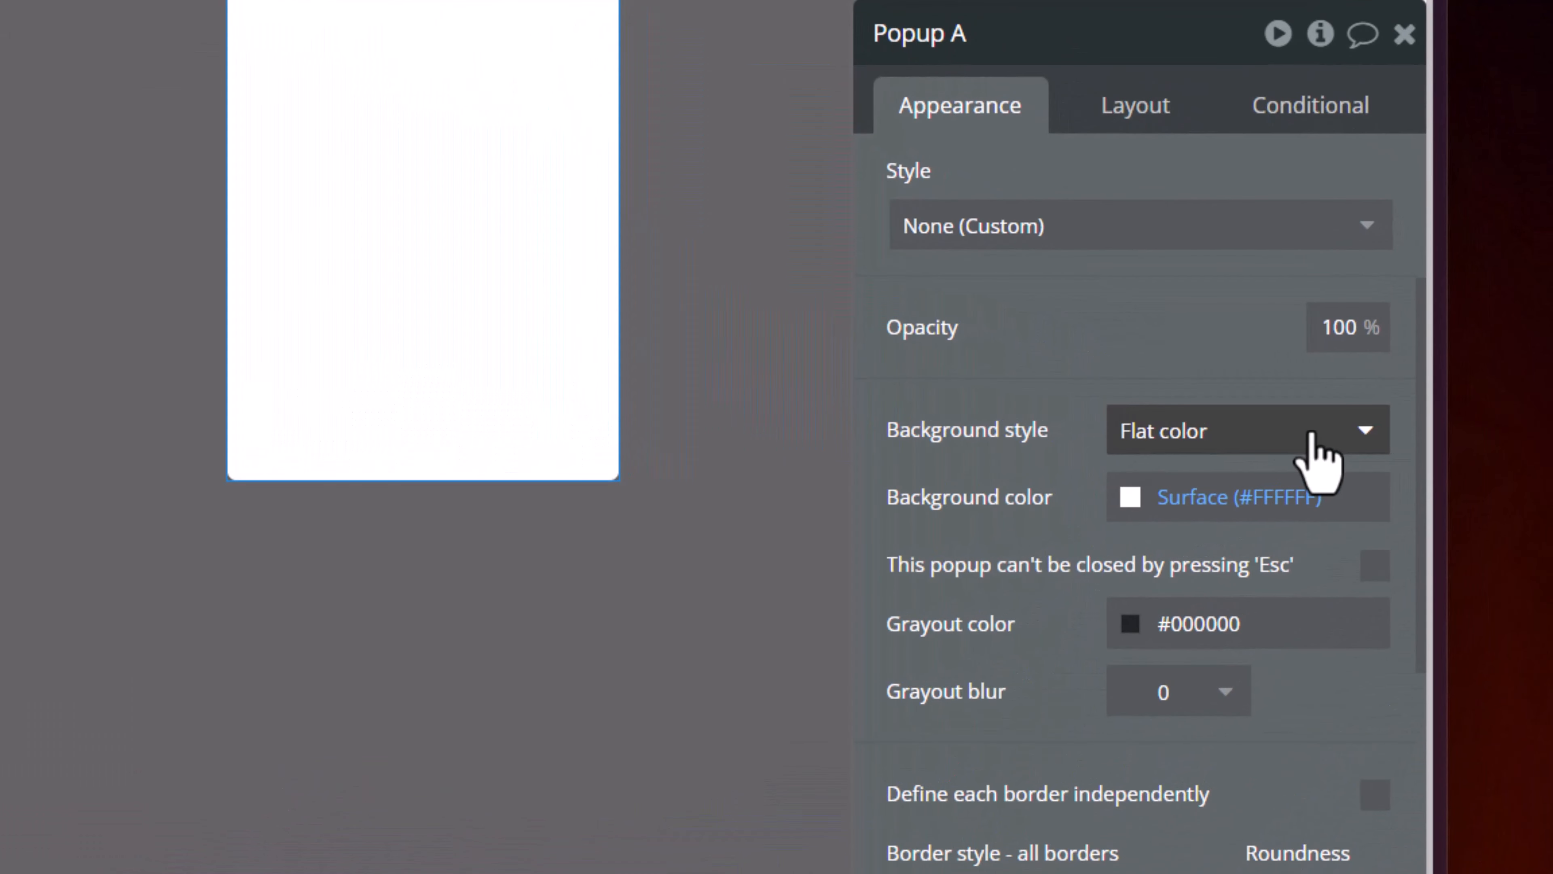
pyautogui.click(1409, 435)
pyautogui.click(1229, 536)
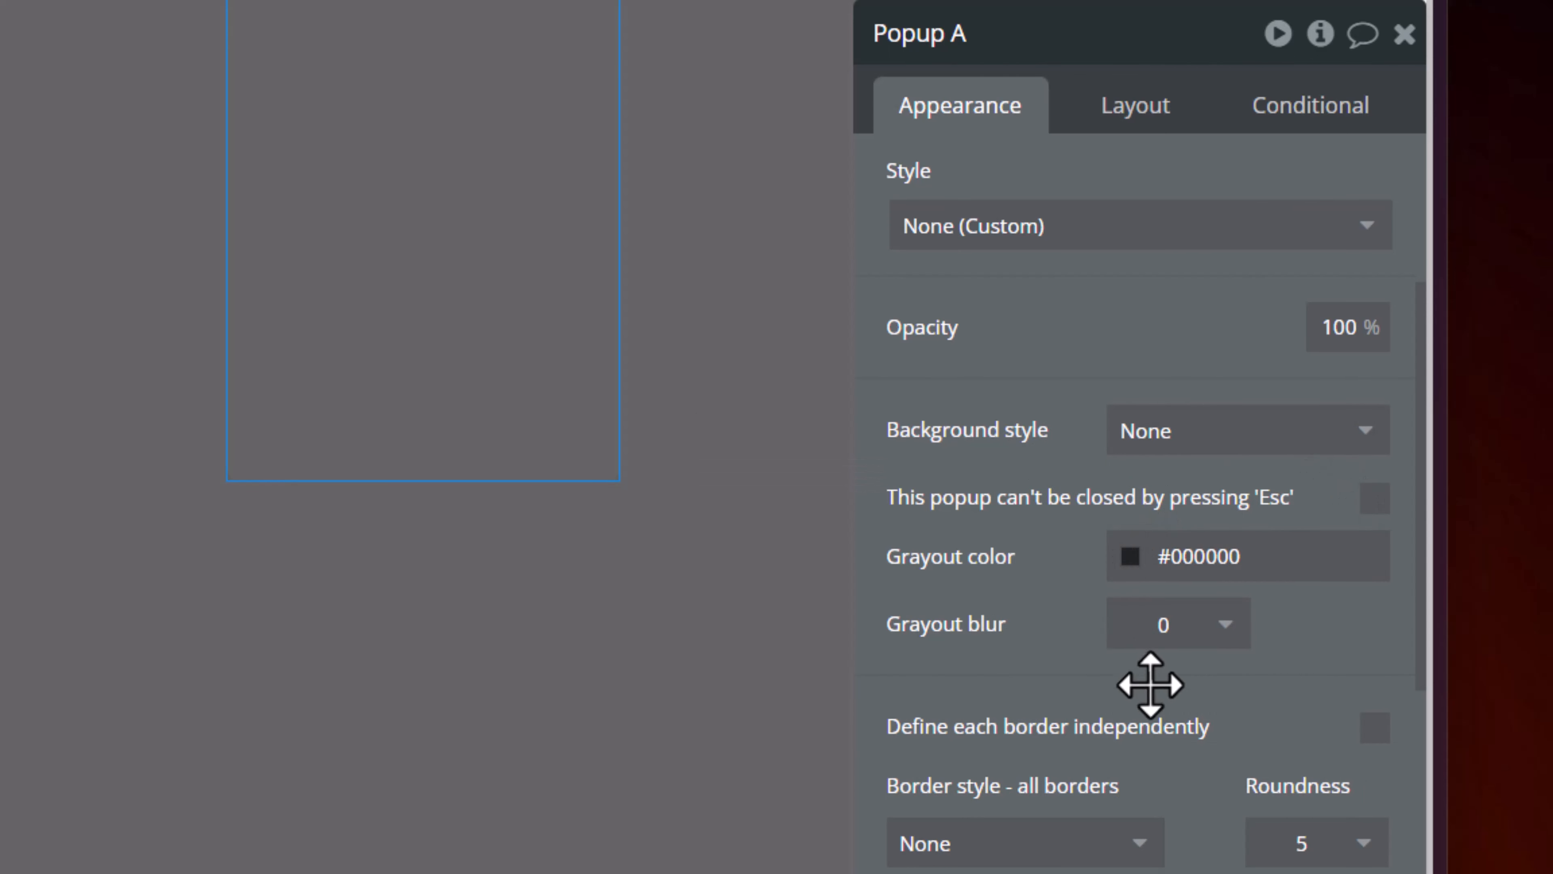
# - Set the popup's border roundness to 0 and its shadow style to None
pyautogui.scroll(-3, 1144, 606)
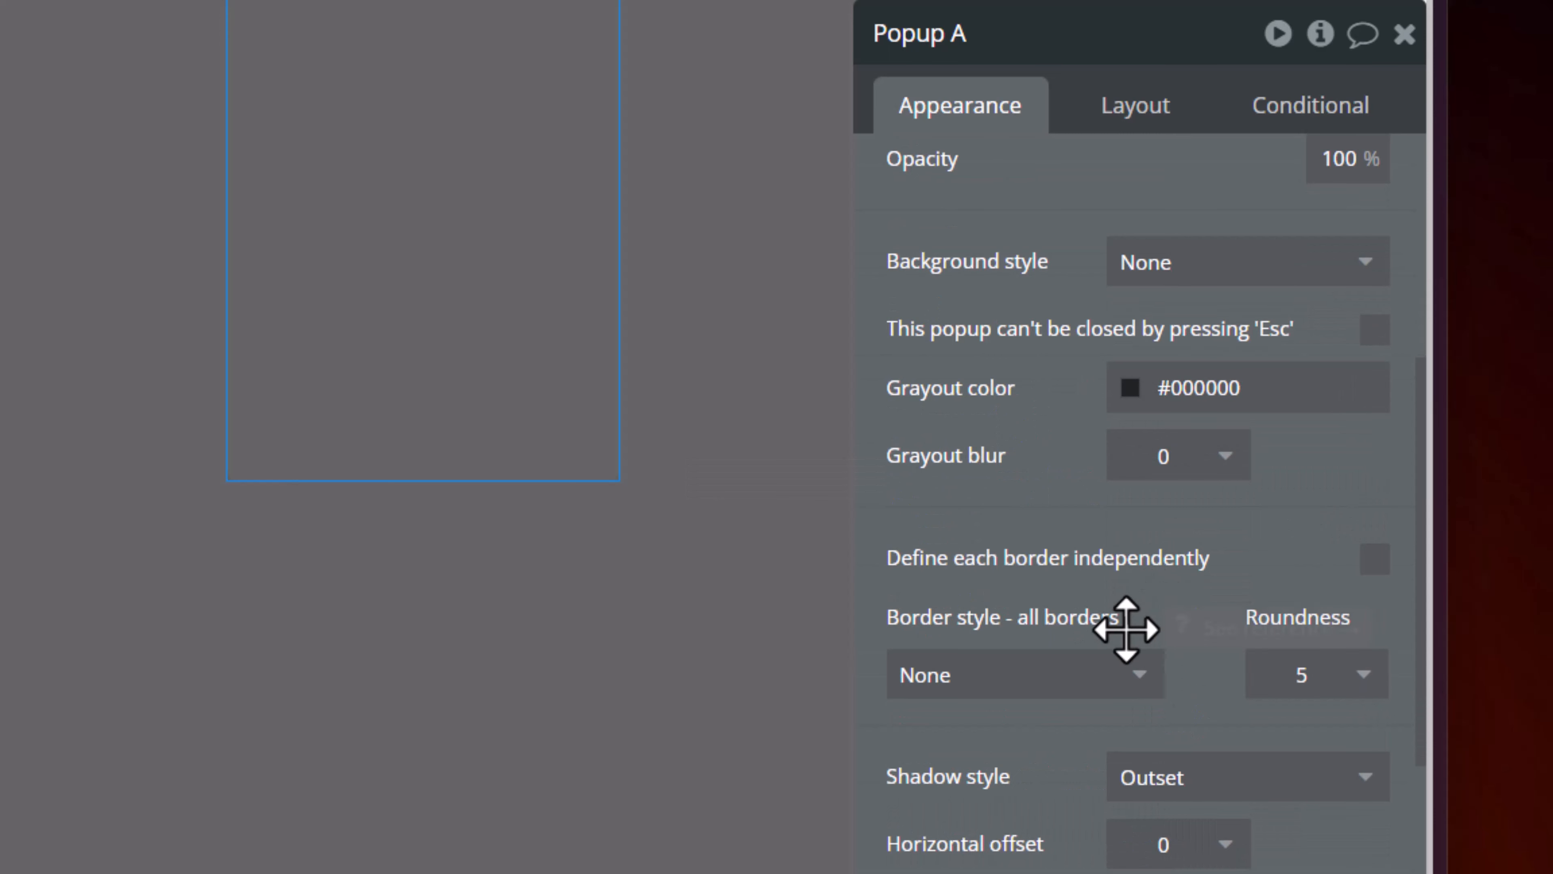
pyautogui.scroll(-3, 1125, 629)
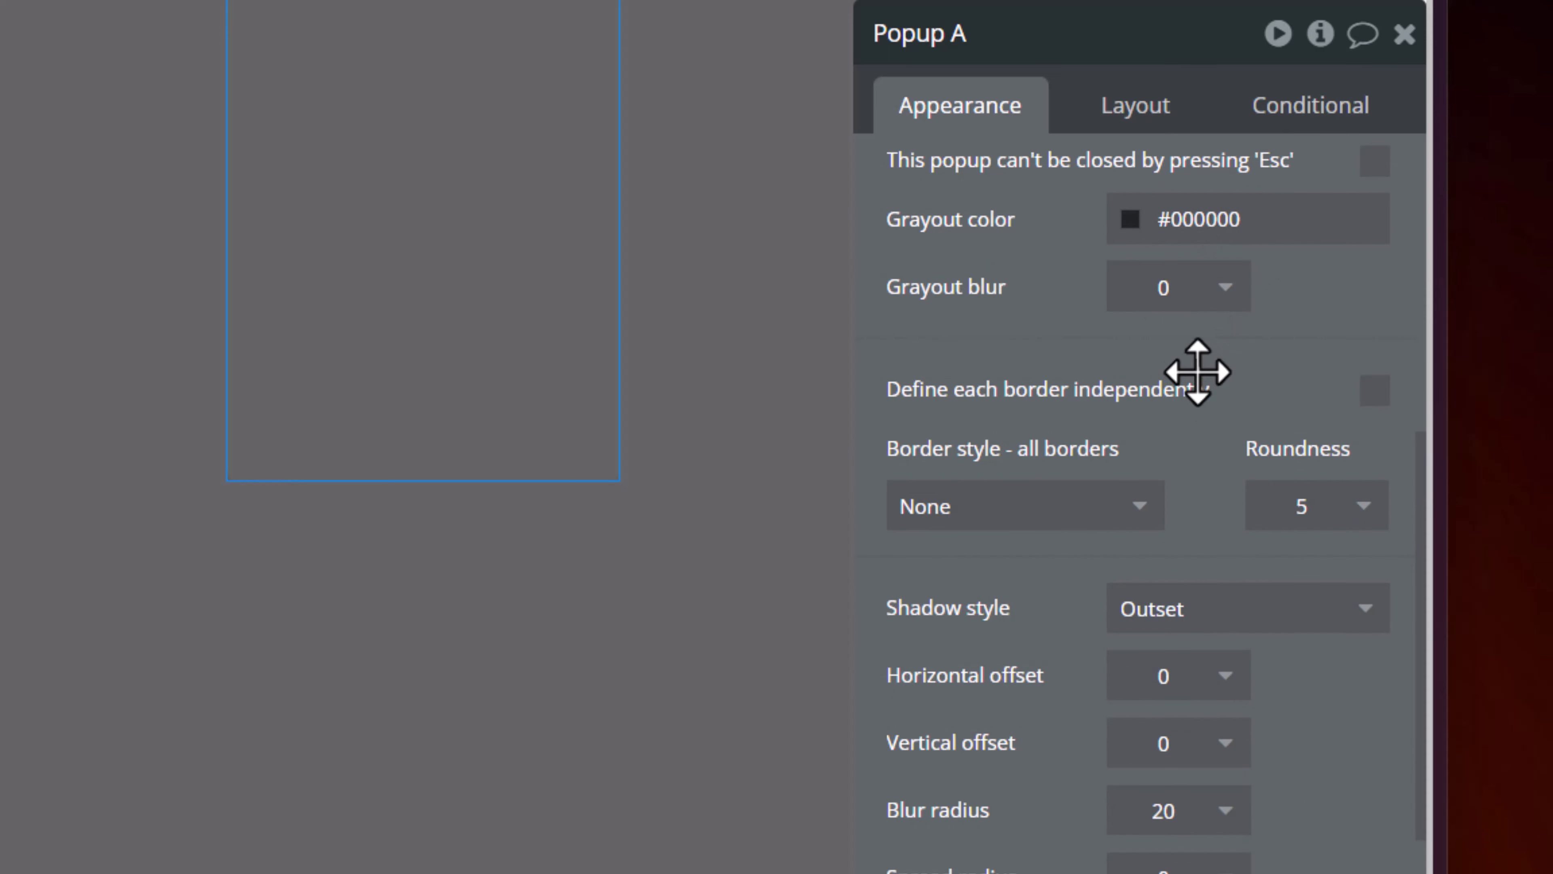
pyautogui.click(1366, 509)
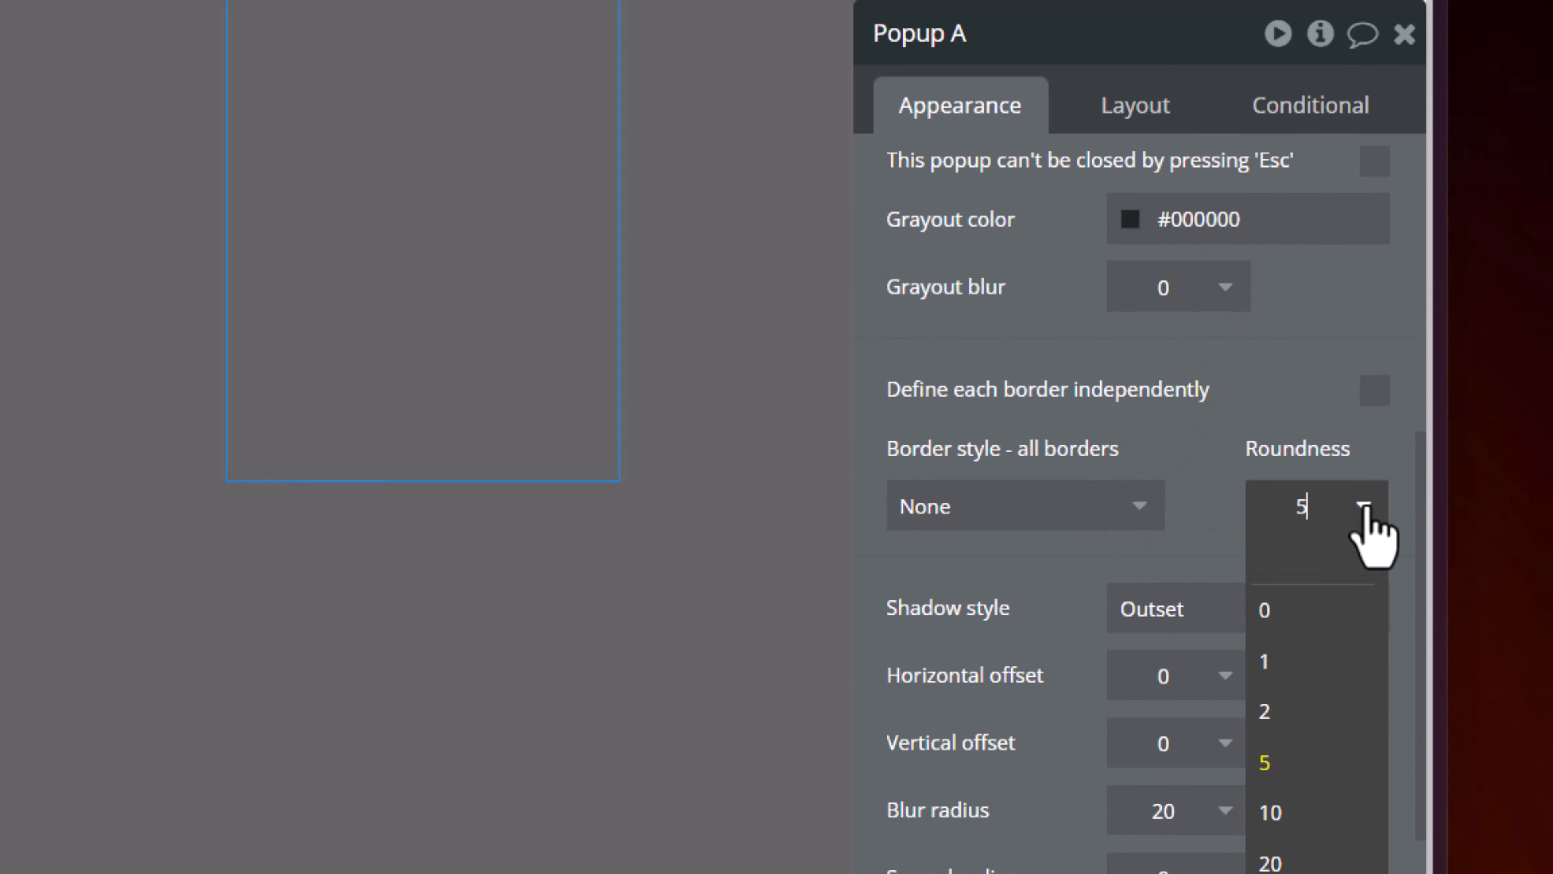
pyautogui.click(1316, 607)
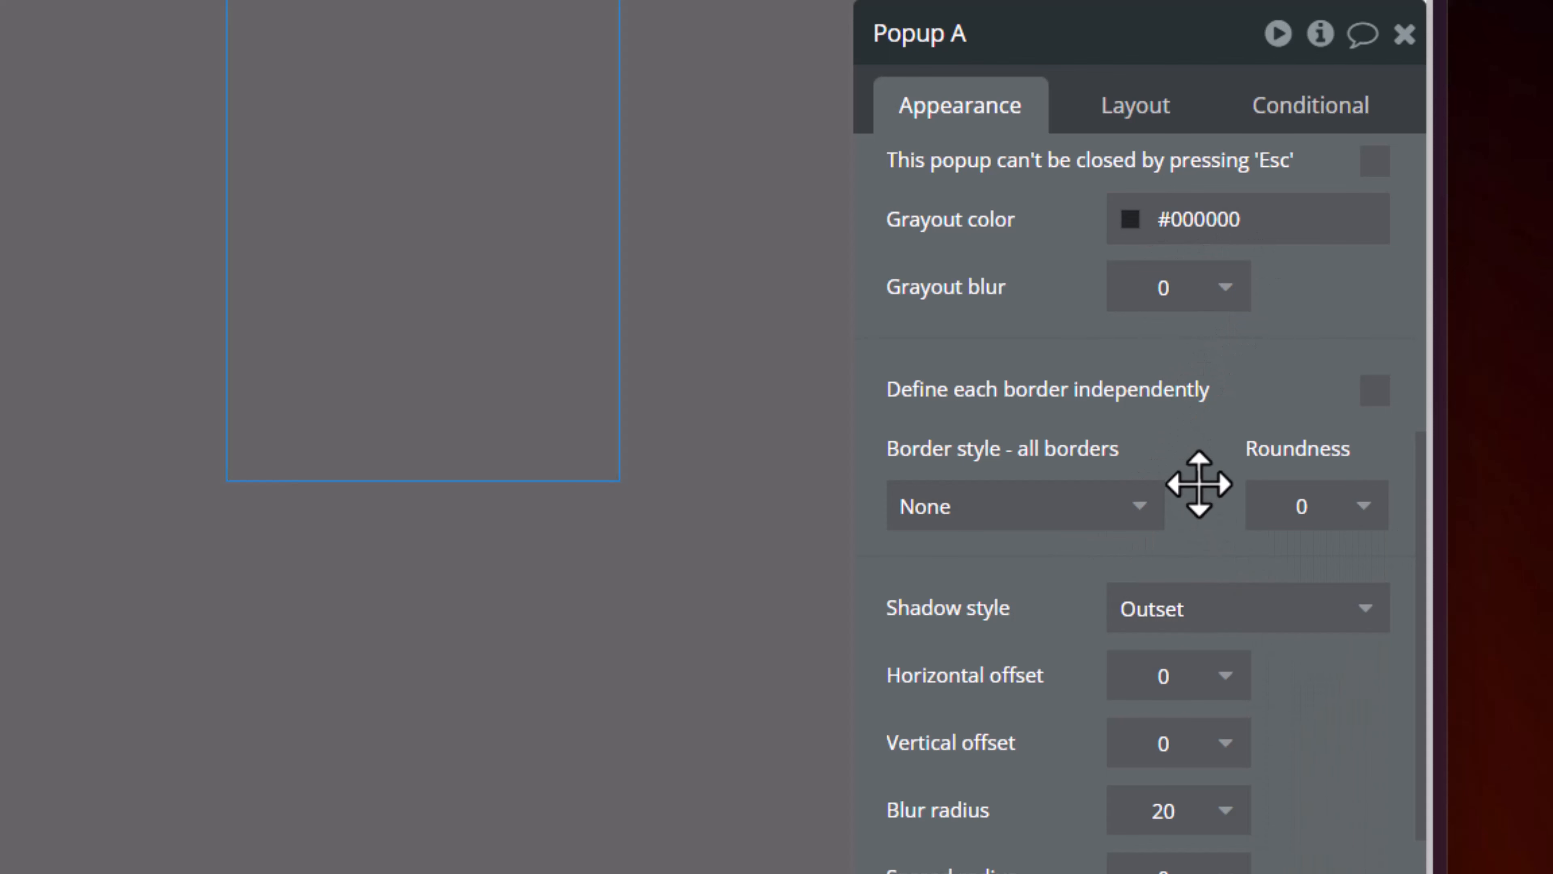
pyautogui.scroll(-3, 1197, 486)
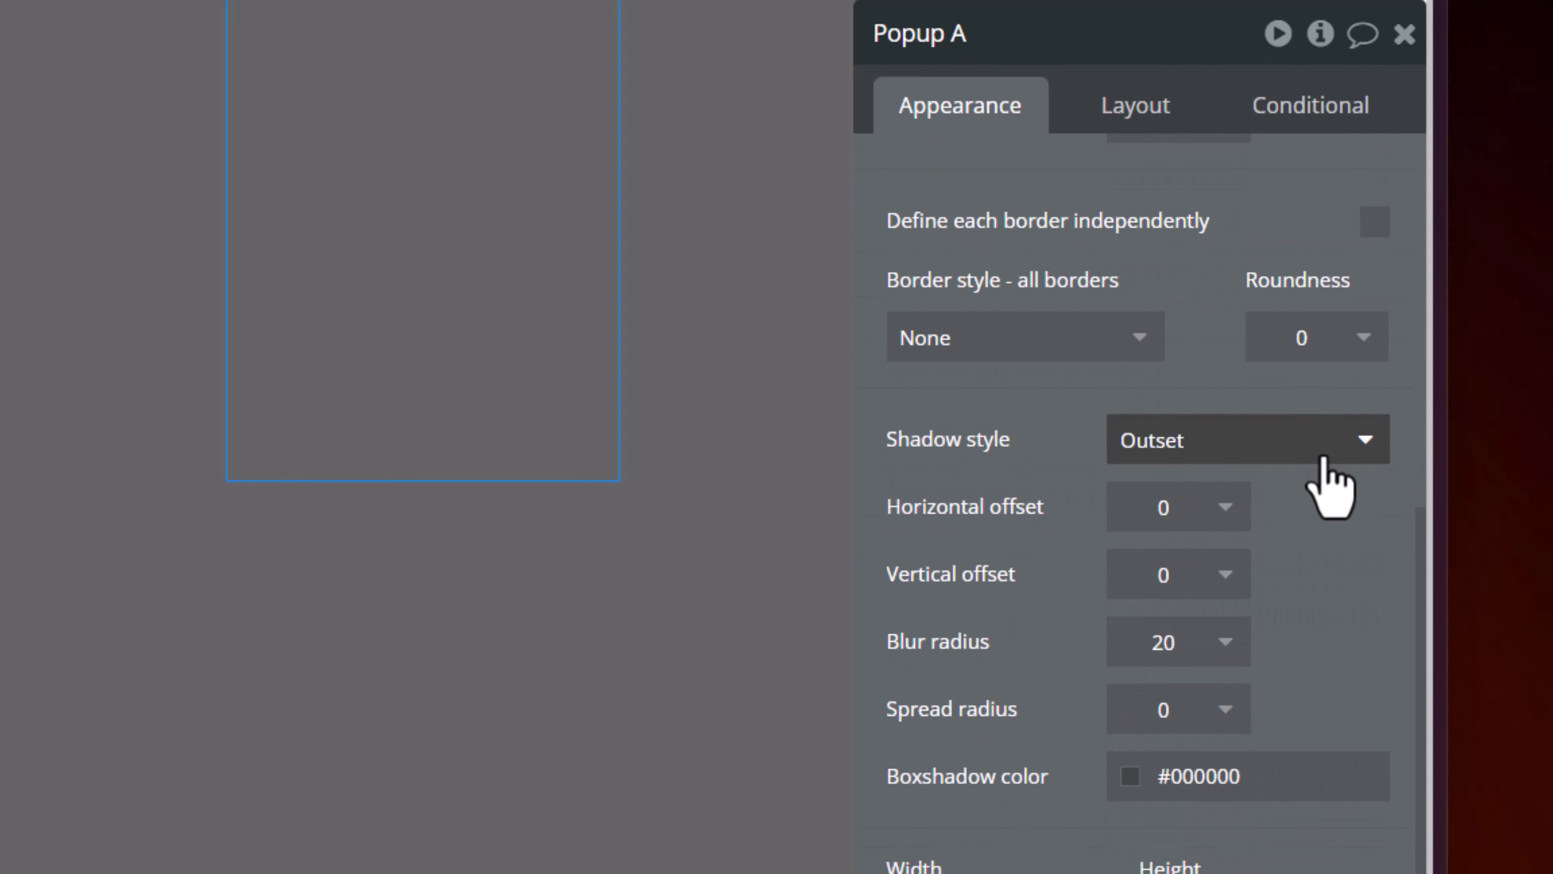
pyautogui.click(1287, 459)
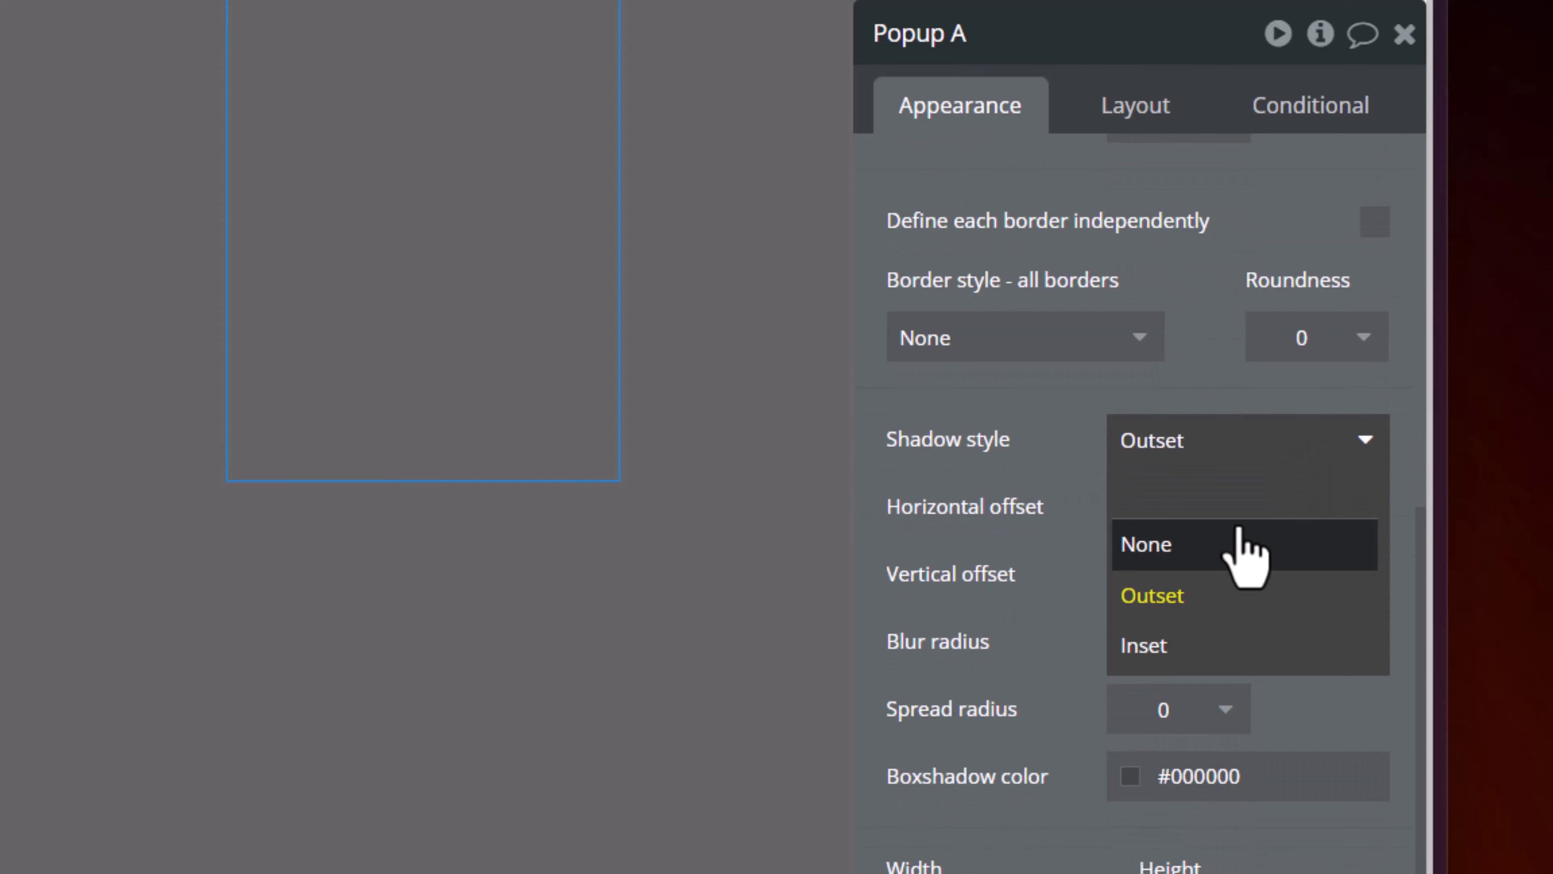
pyautogui.click(1242, 545)
# - Set the popup's container layout to Align to parent
pyautogui.scroll(6, 1147, 618)
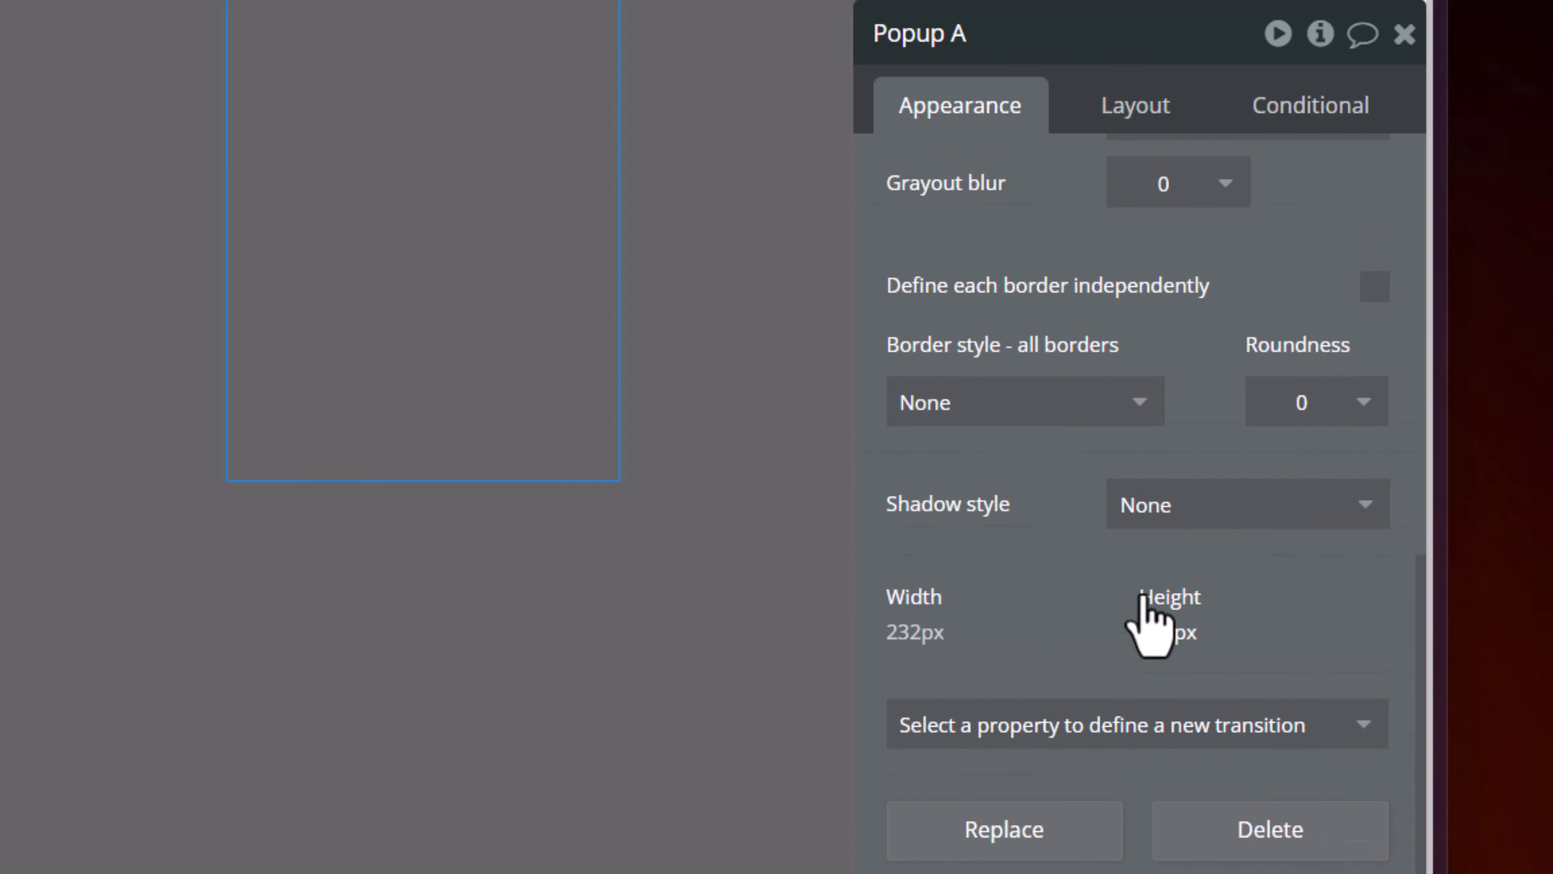
pyautogui.scroll(4, 1142, 592)
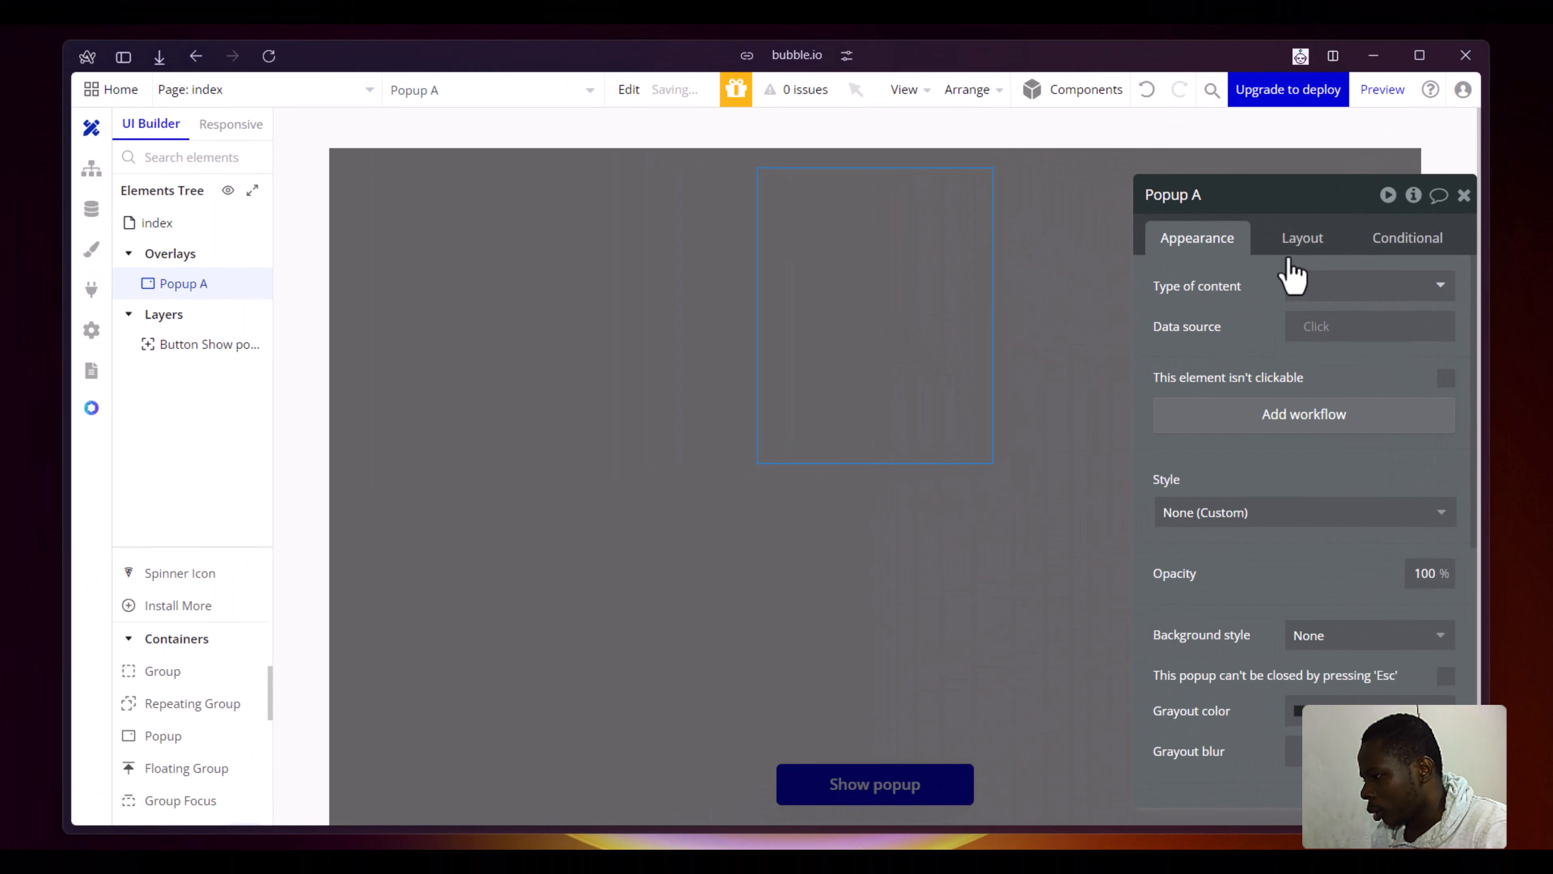
pyautogui.click(1301, 239)
pyautogui.click(1385, 287)
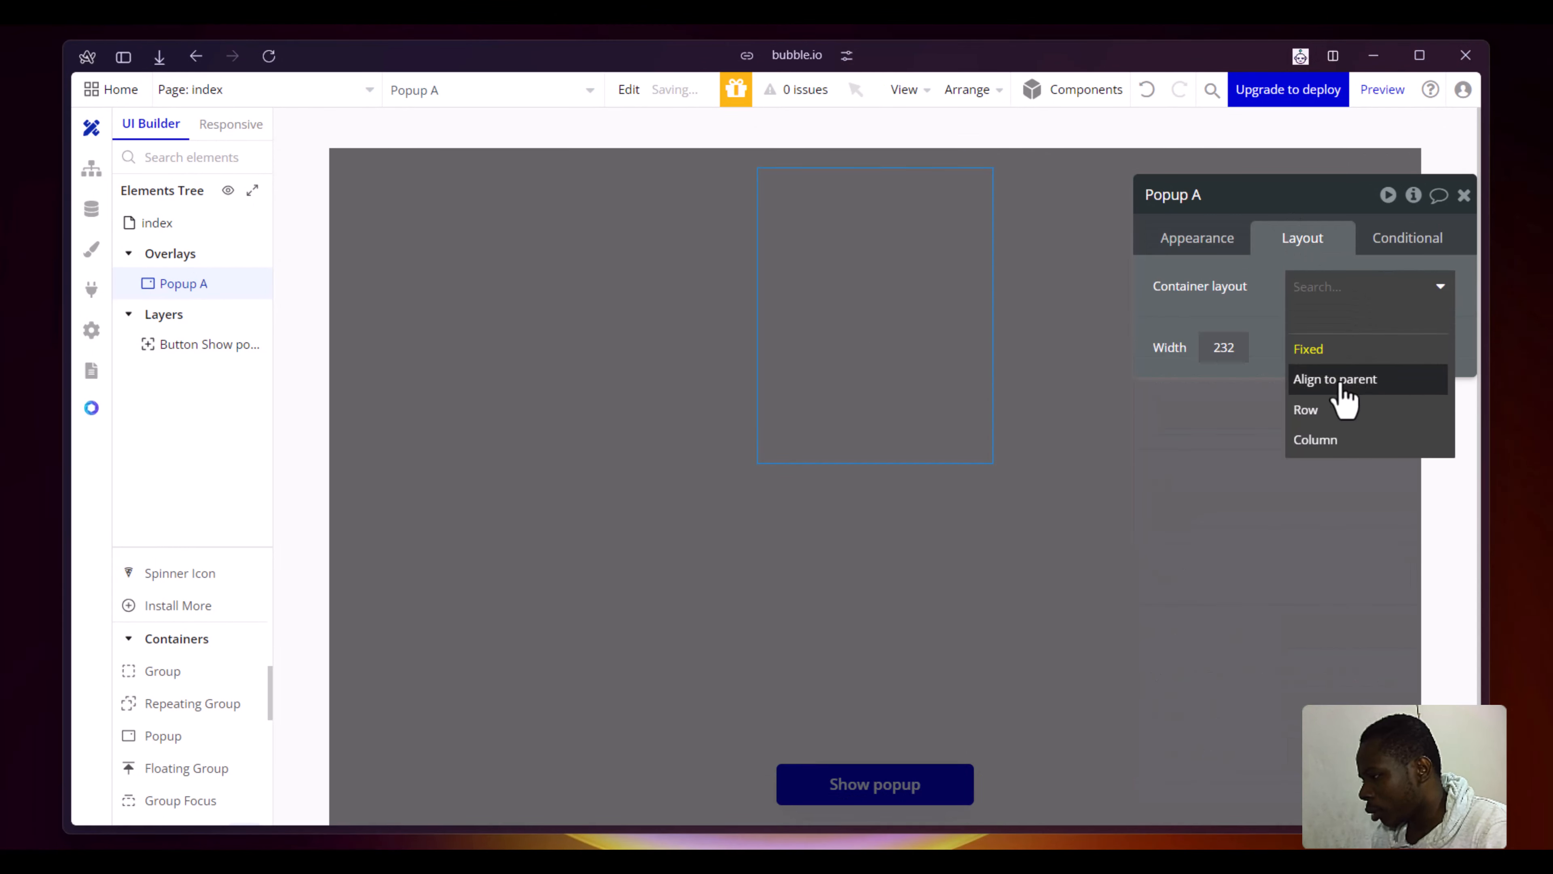
pyautogui.click(1340, 381)
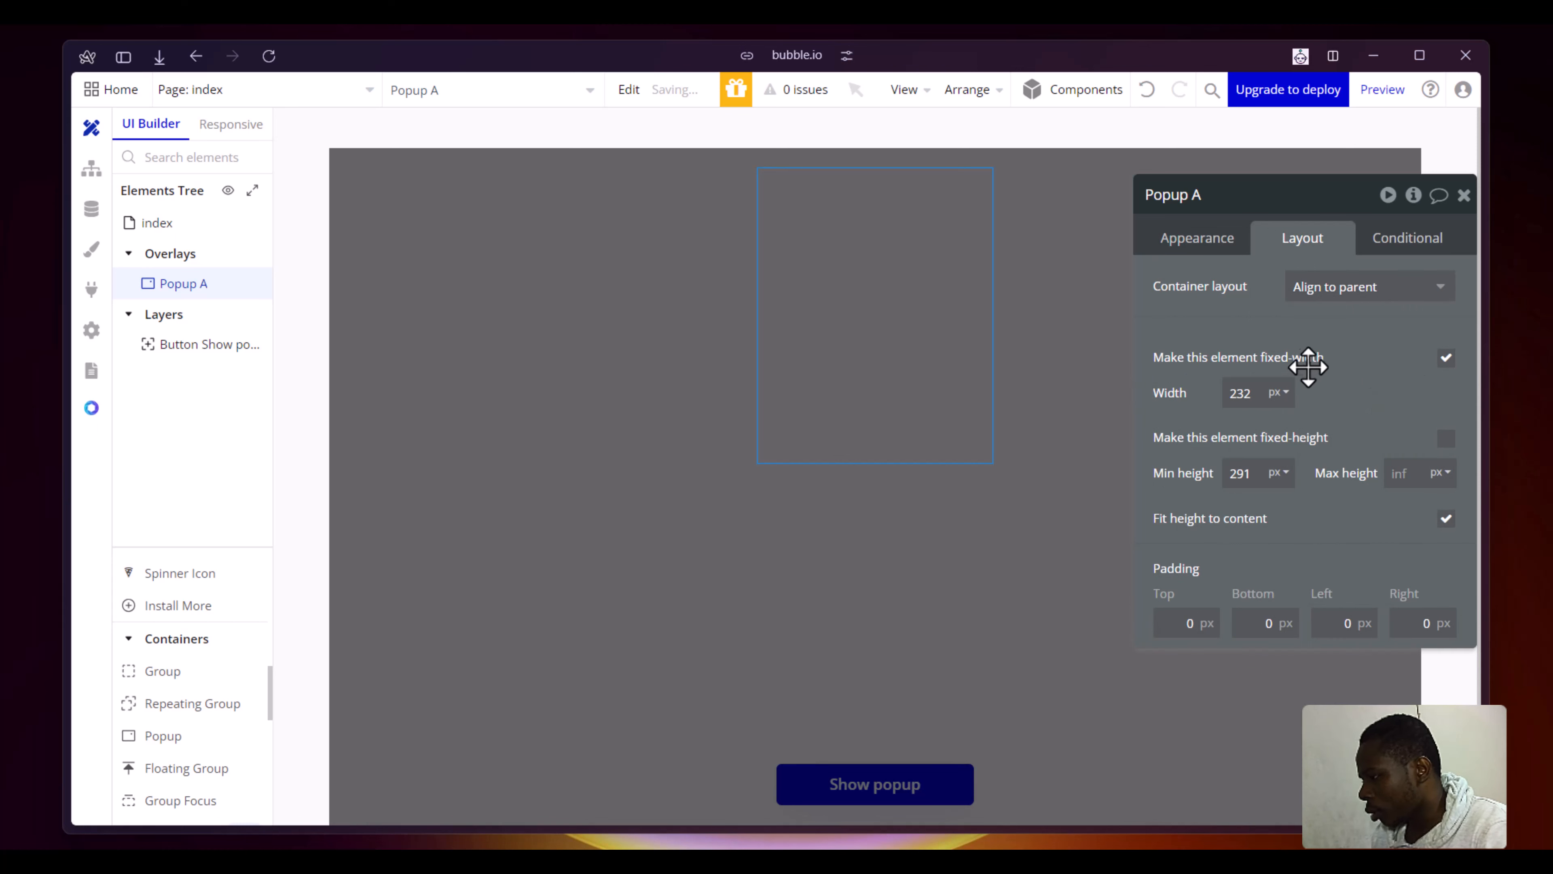
# - Turn off the popup's fixed width and fit height to content, set its min width to 100 px, and close its properties
pyautogui.click(1446, 359)
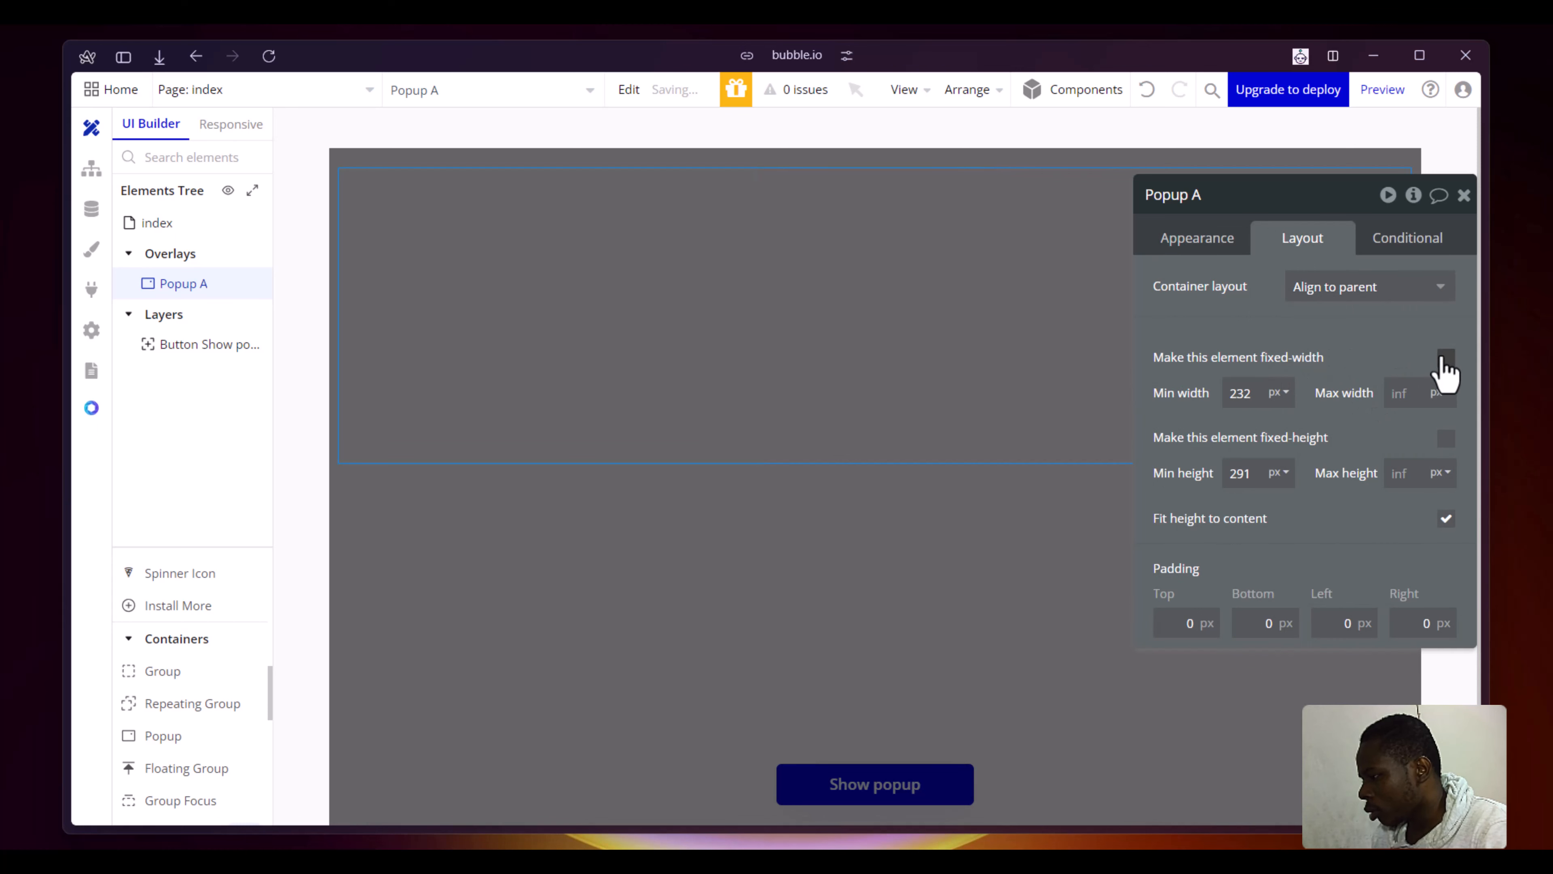
pyautogui.click(1259, 391)
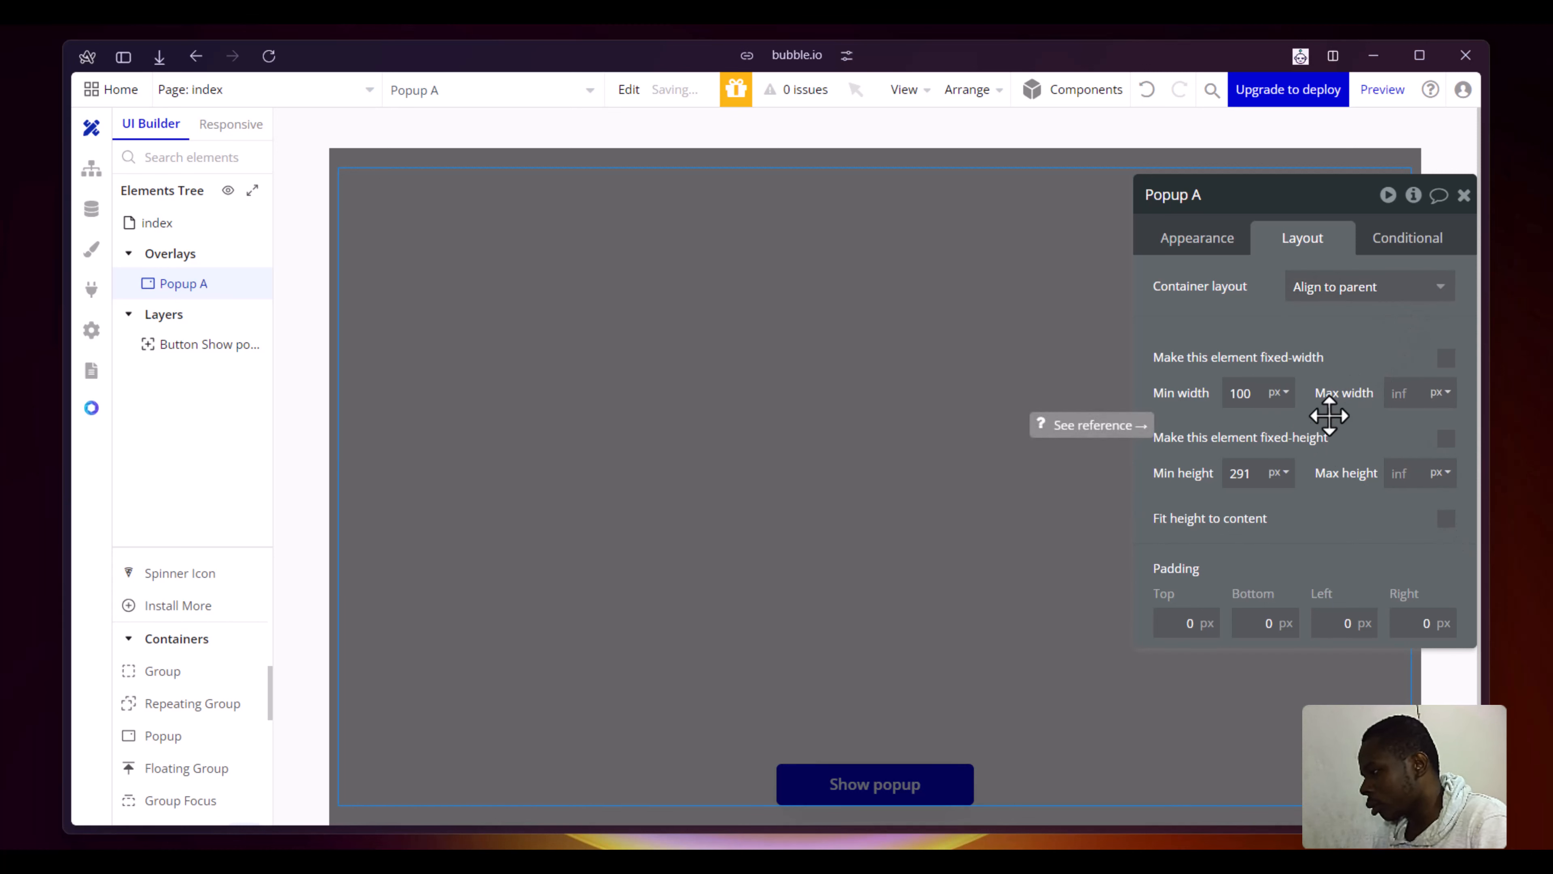
pyautogui.click(1464, 195)
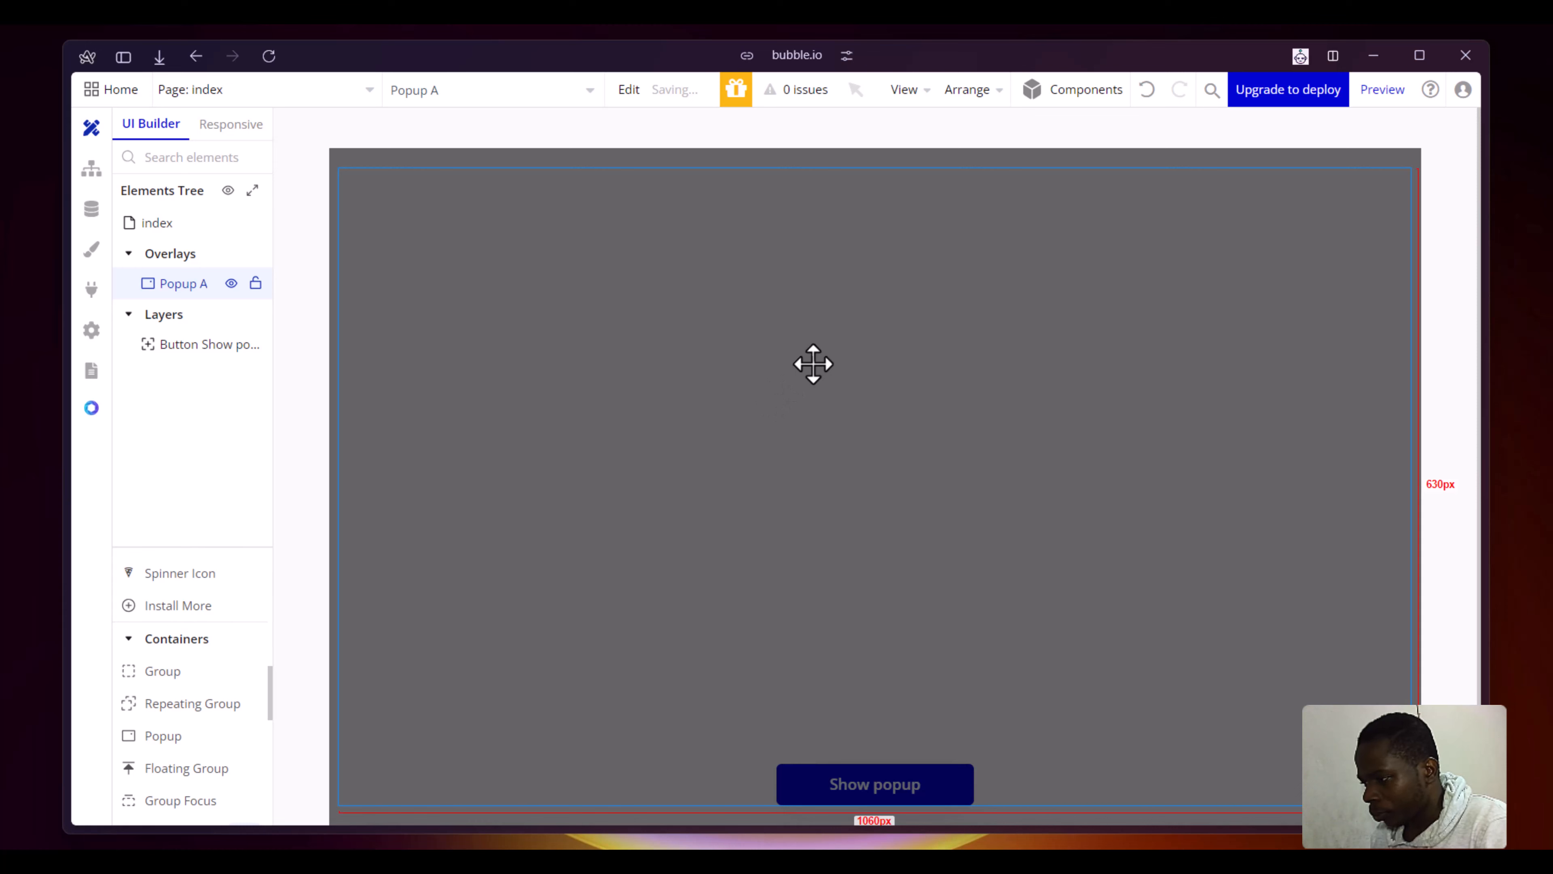
# - Draw a group about 295 px wide inside the popup and give it a detached style with a flat color background
pyautogui.click(154, 679)
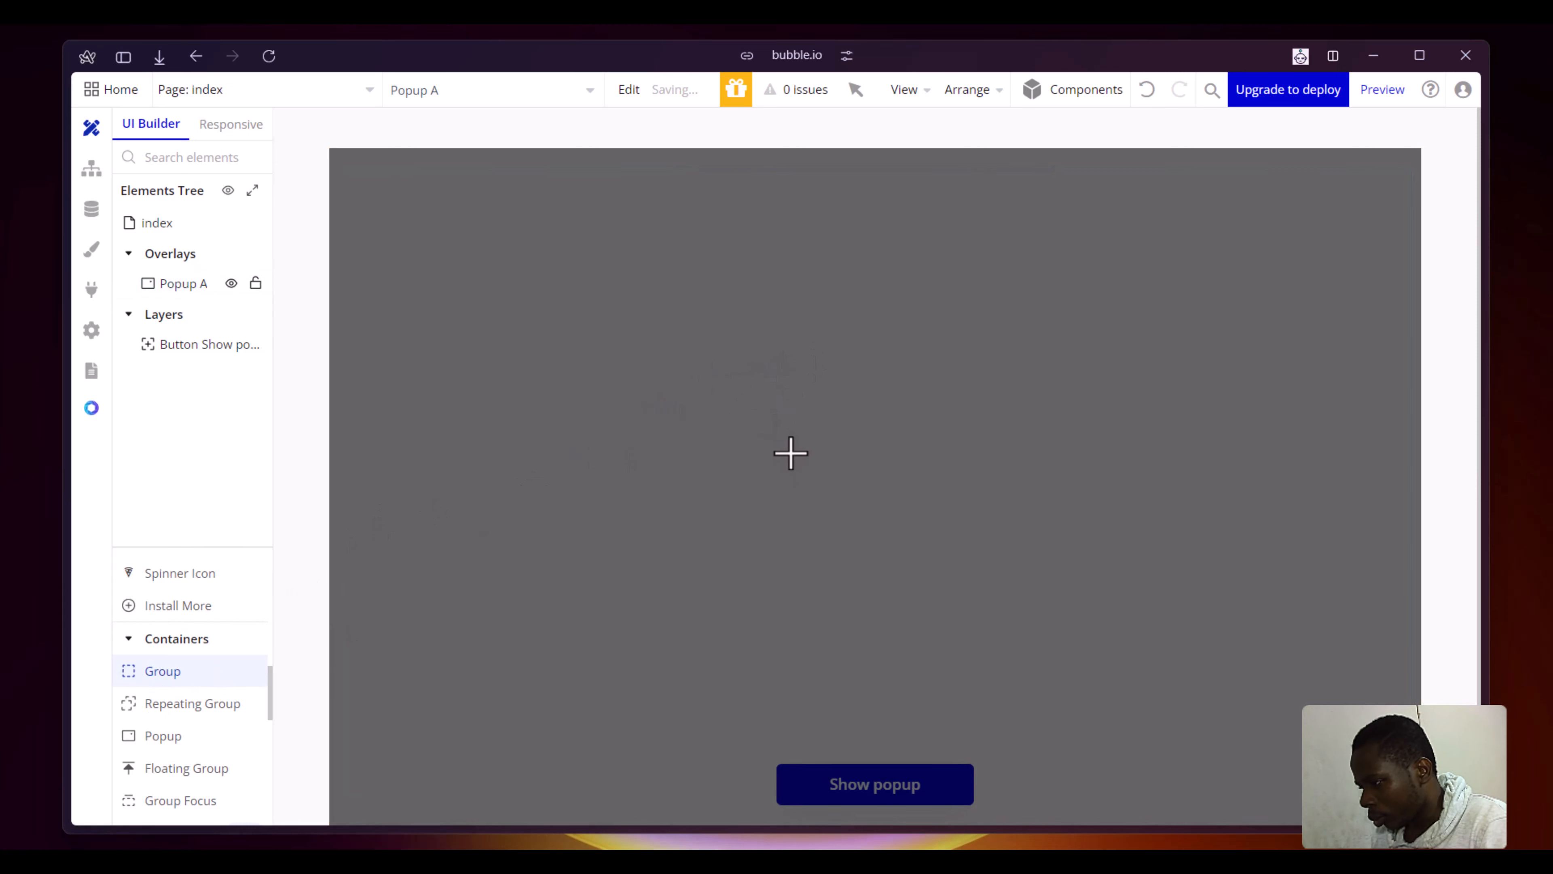
pyautogui.moveTo(777, 431)
pyautogui.mouseDown()
pyautogui.moveTo(999, 631)
pyautogui.moveTo(1074, 664)
pyautogui.mouseUp()
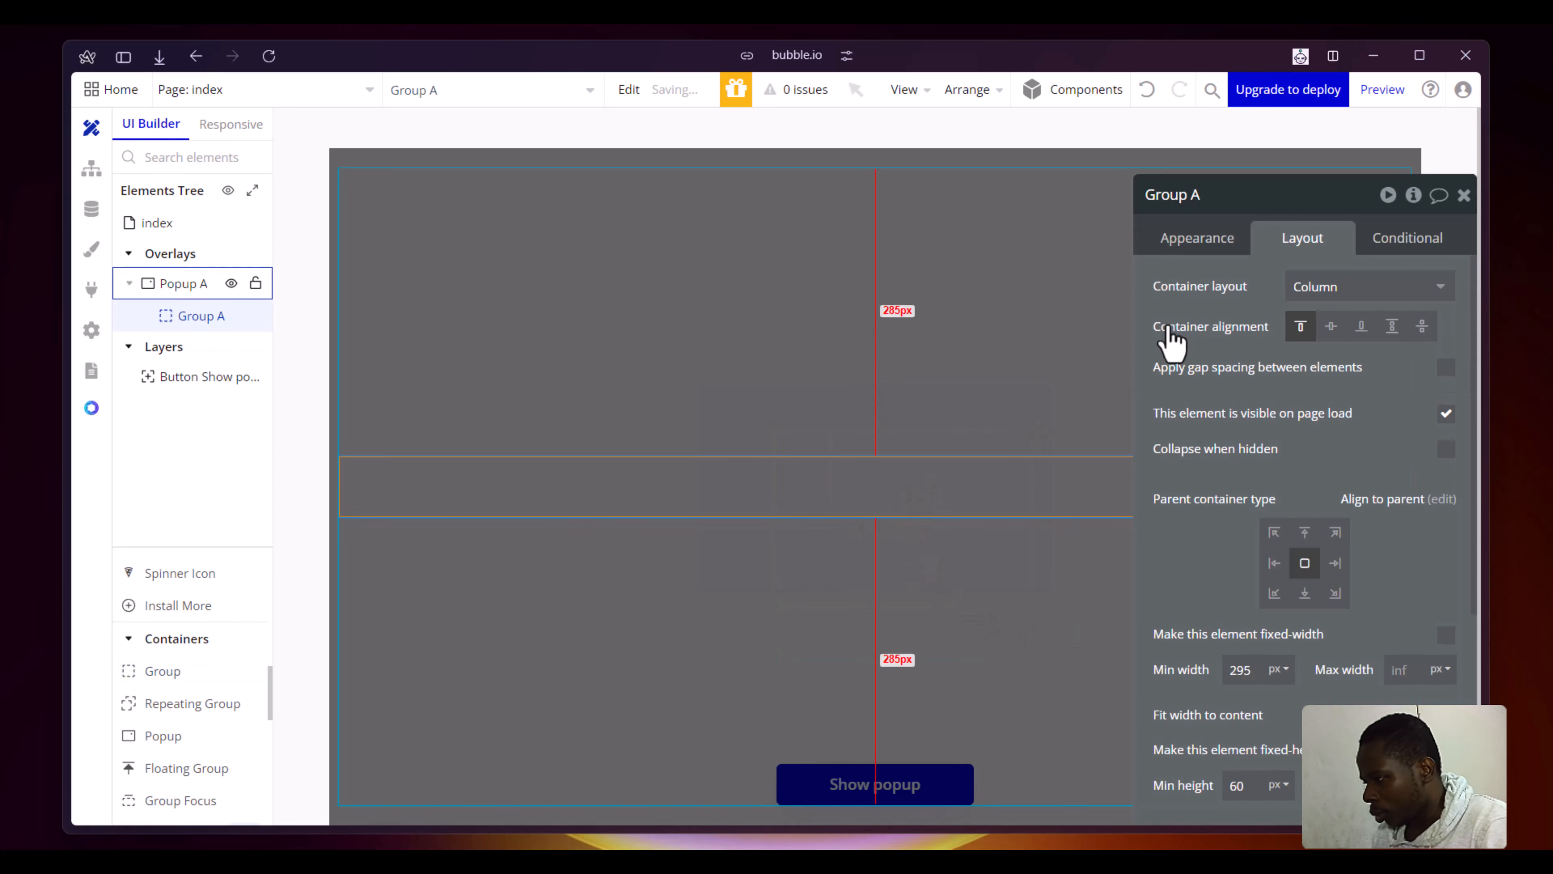
pyautogui.click(1182, 256)
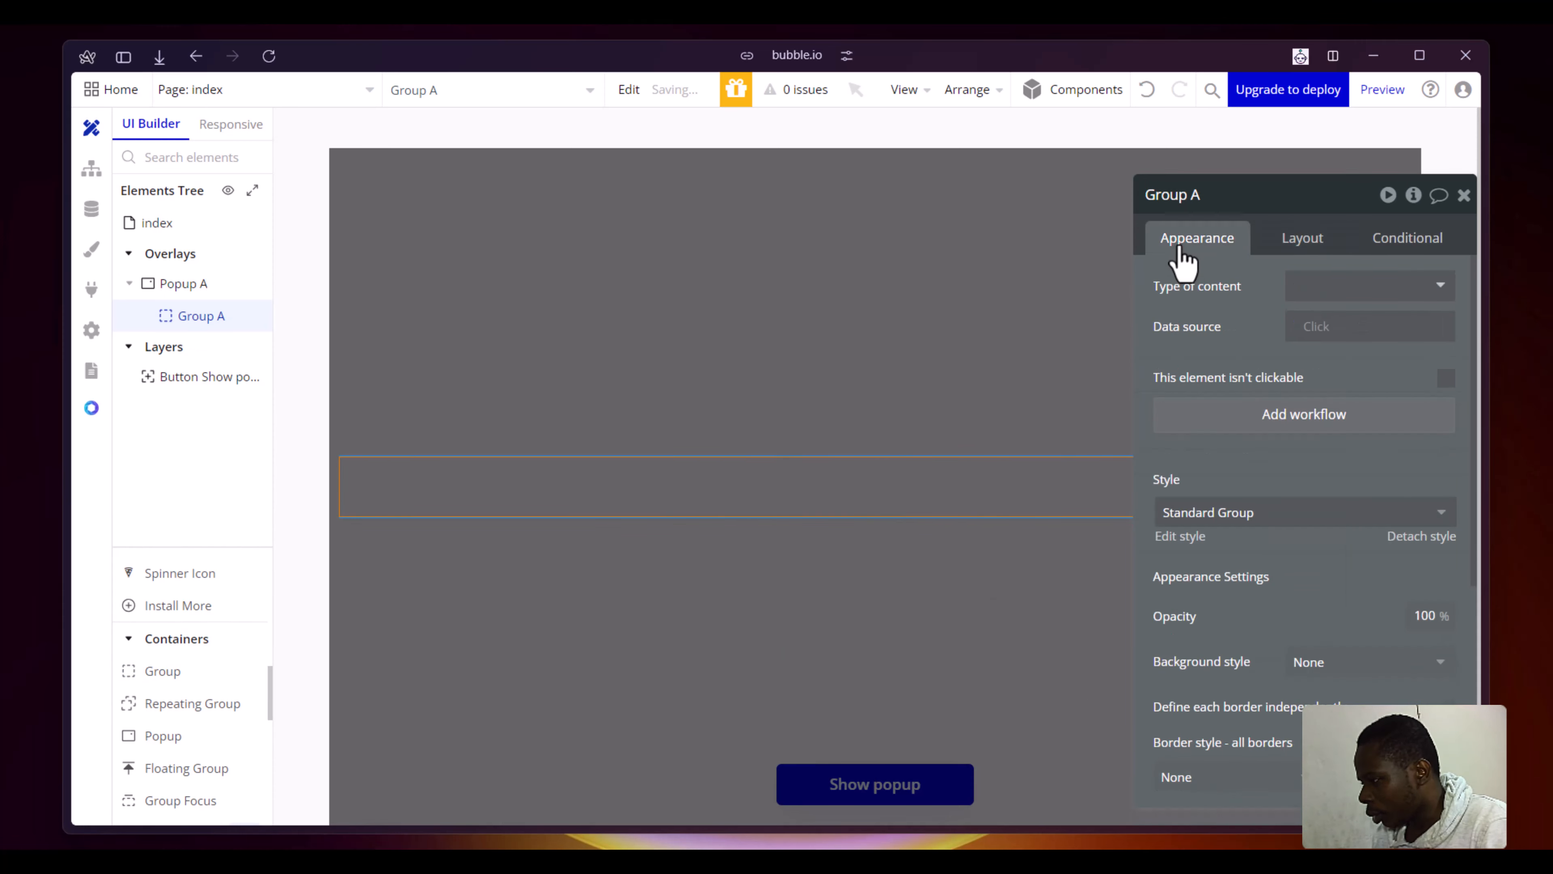
pyautogui.scroll(-3, 1236, 270)
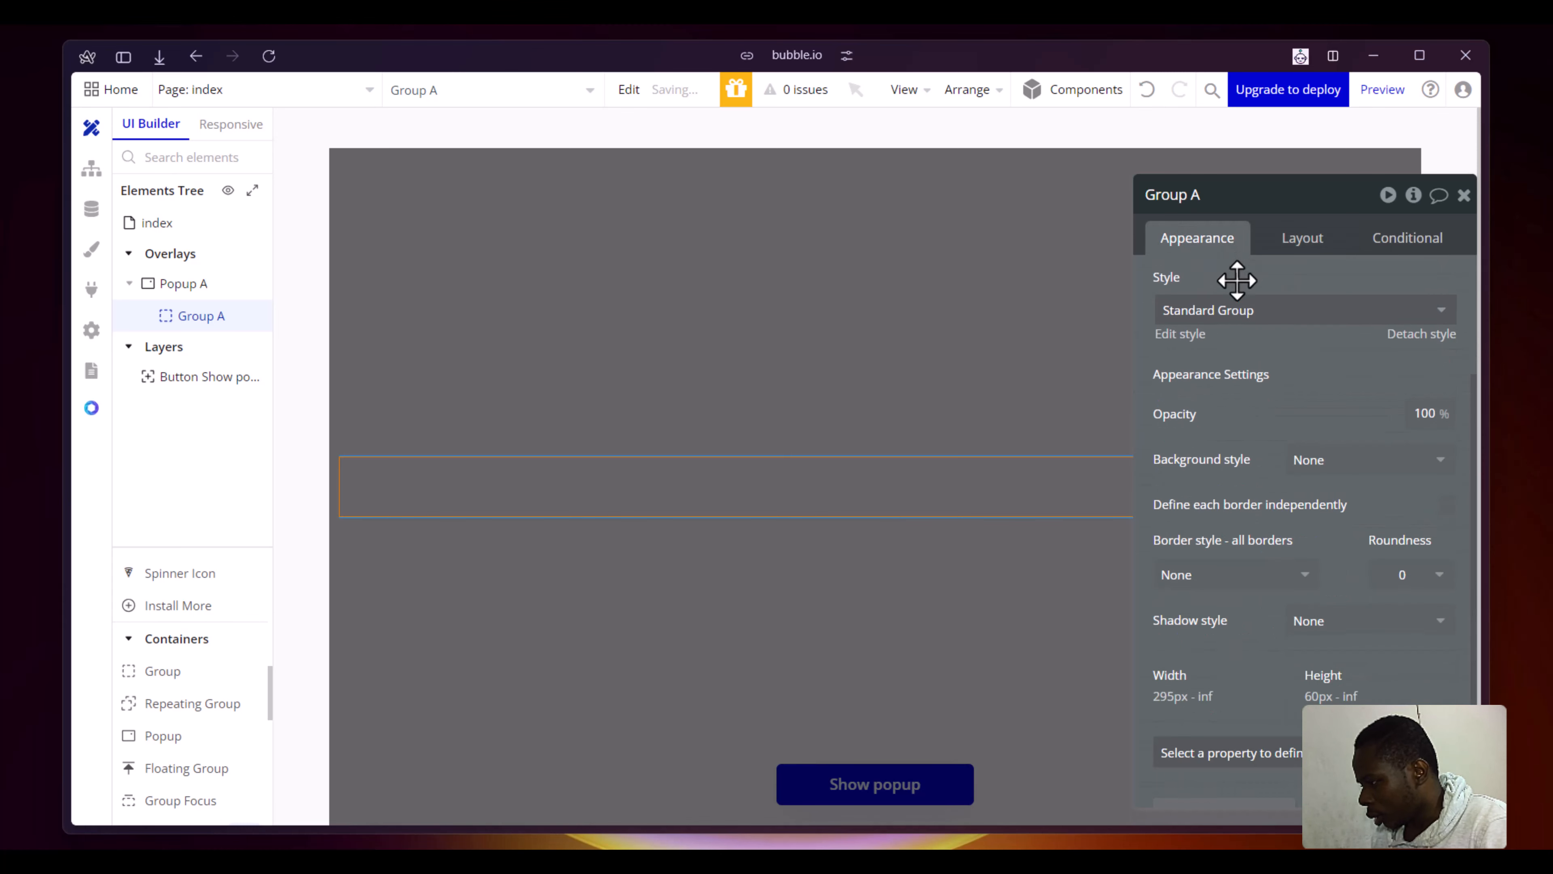
pyautogui.click(1407, 340)
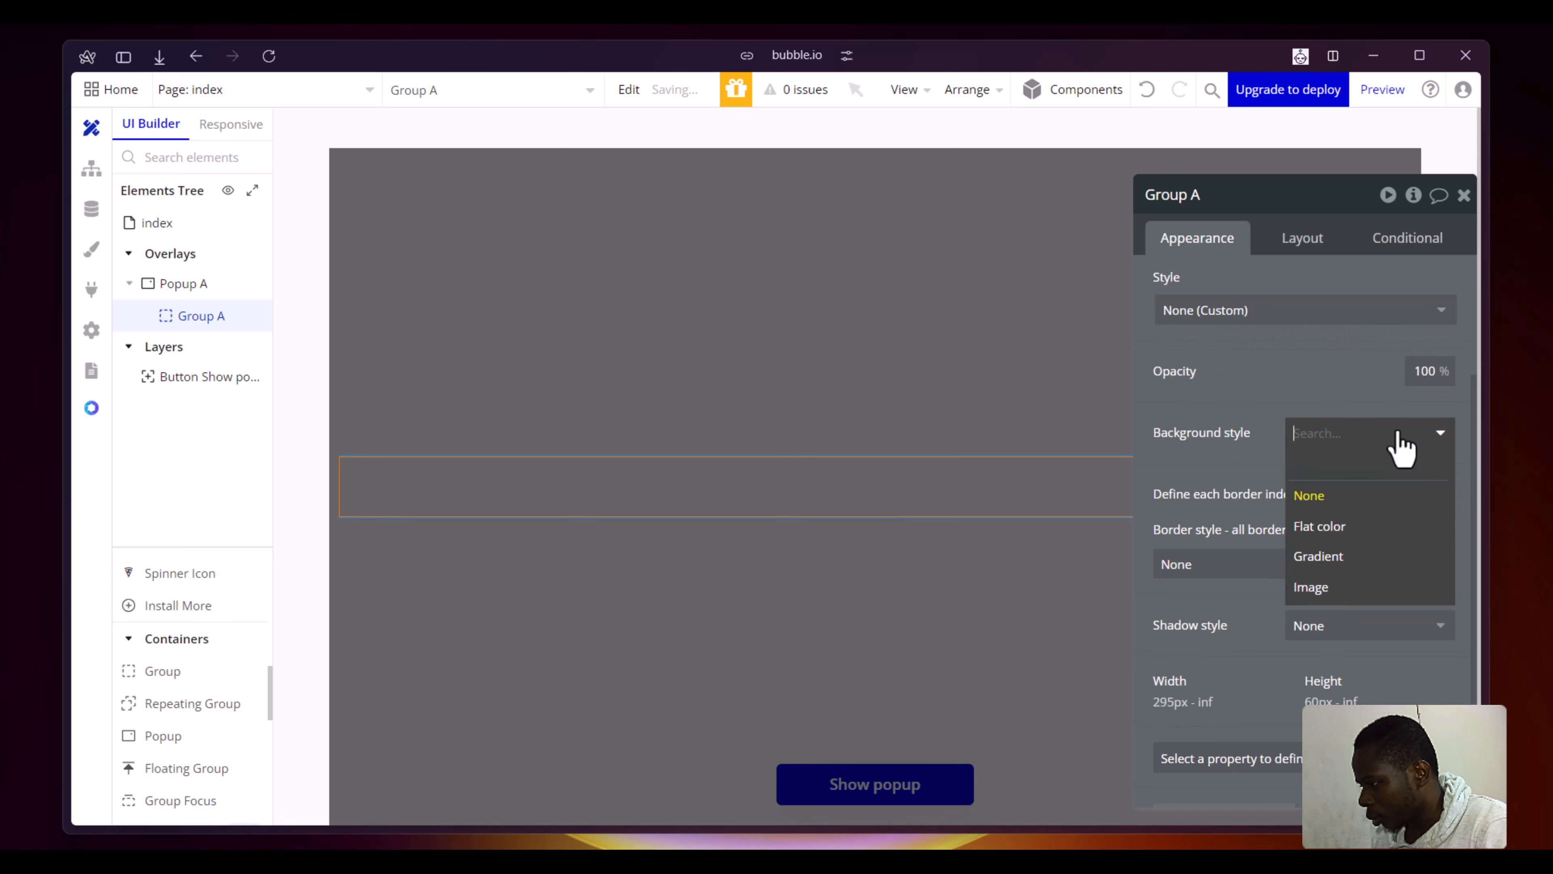
pyautogui.click(1401, 435)
pyautogui.click(1359, 526)
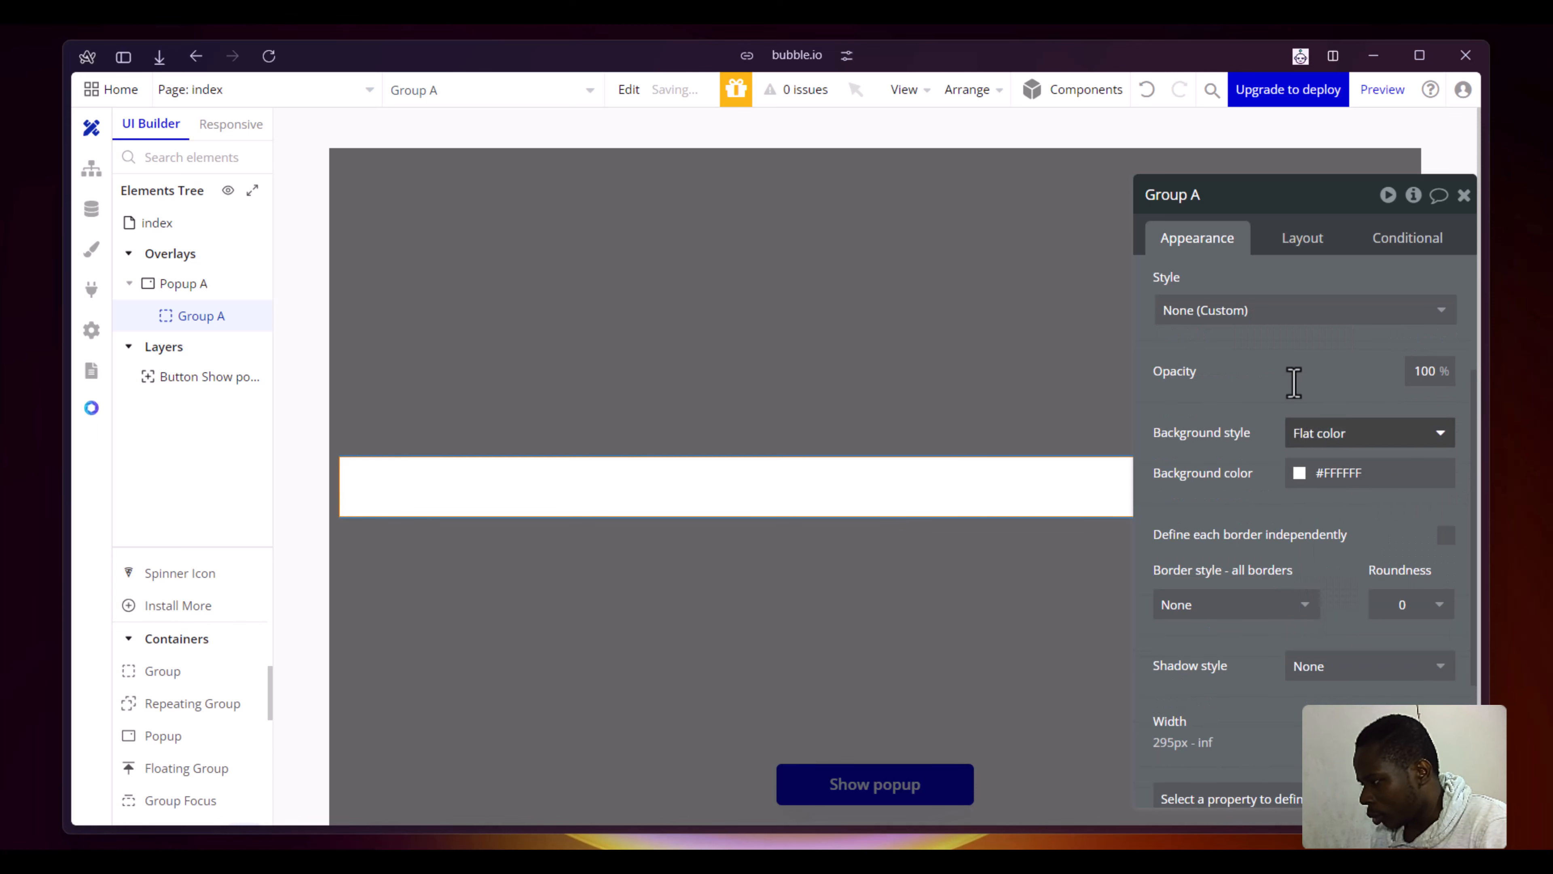
# - Set the group's max width to 400 px and its min height to 300 px
pyautogui.click(1315, 262)
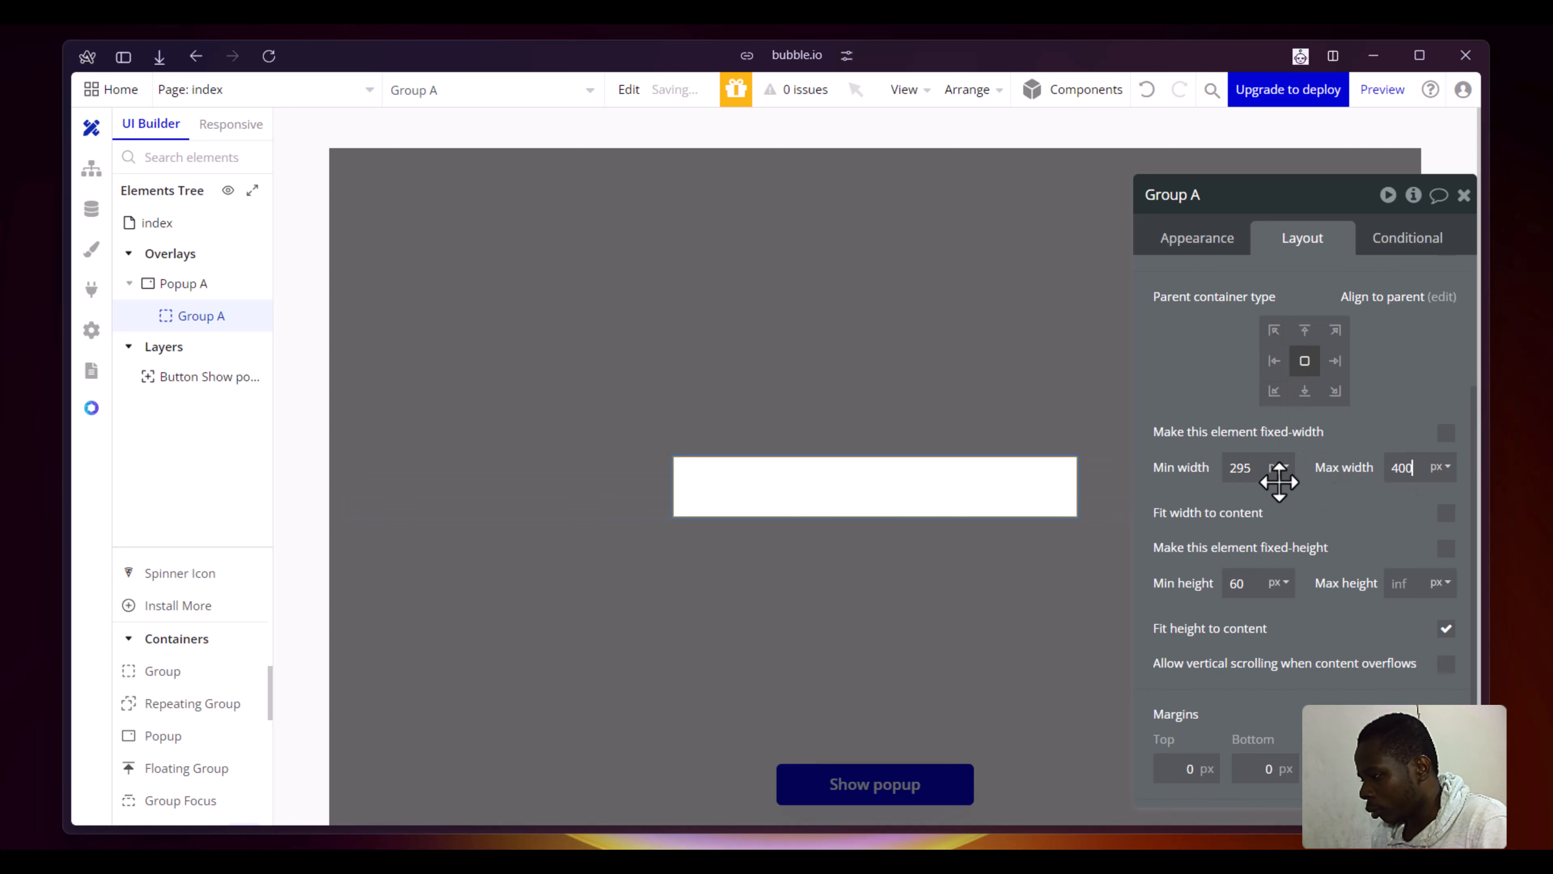
pyautogui.doubleClick(1254, 588)
pyautogui.write('300')
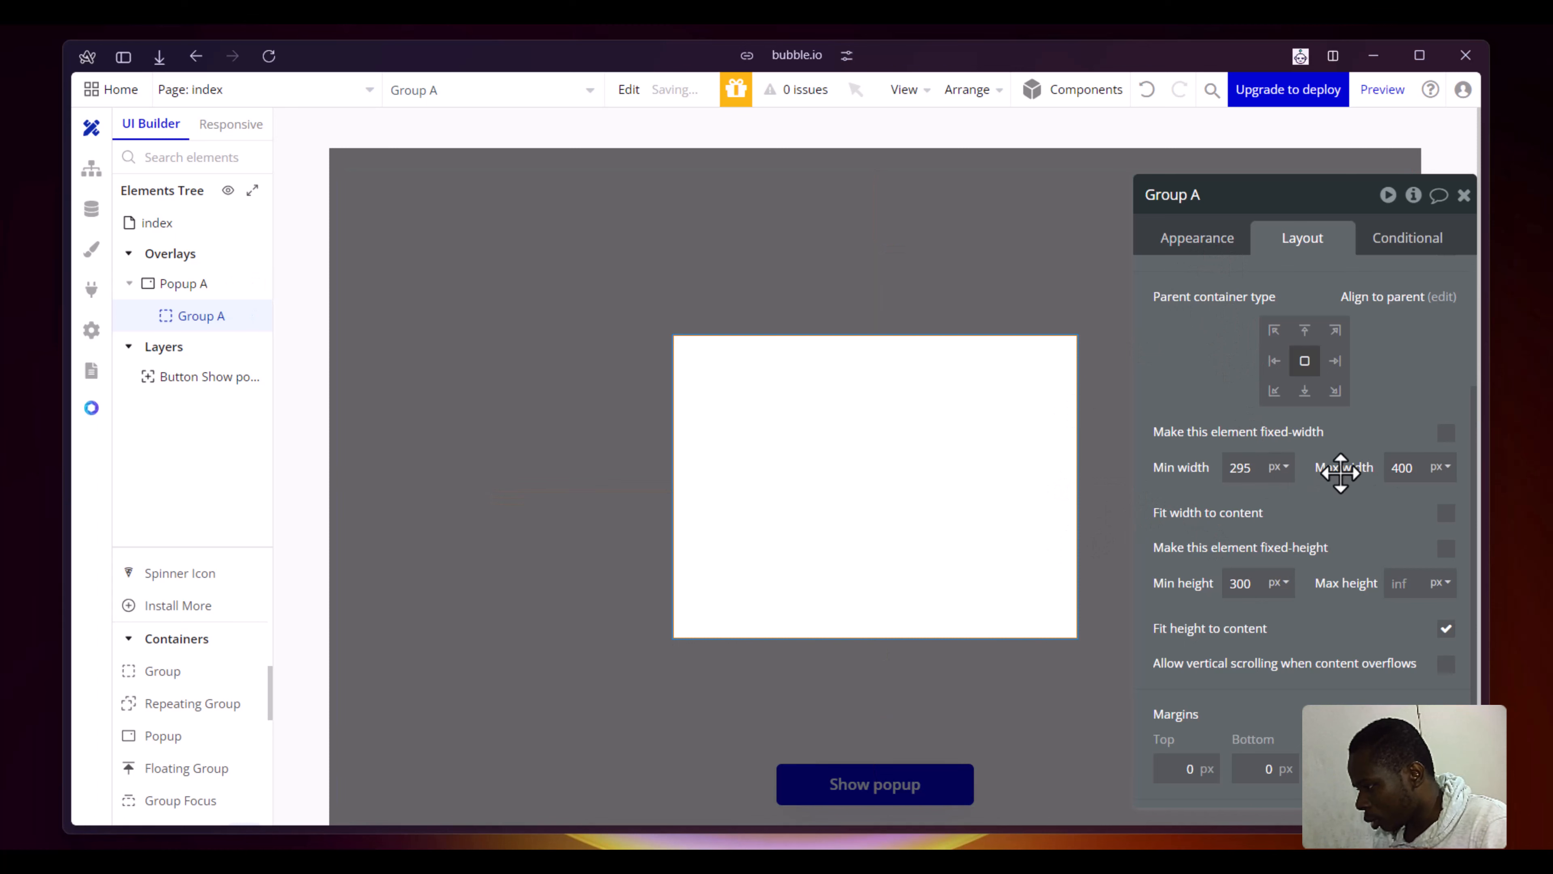
# - Set the white group's min width to 0 px and its border roundness to 5, and close the properties
pyautogui.doubleClick(1248, 466)
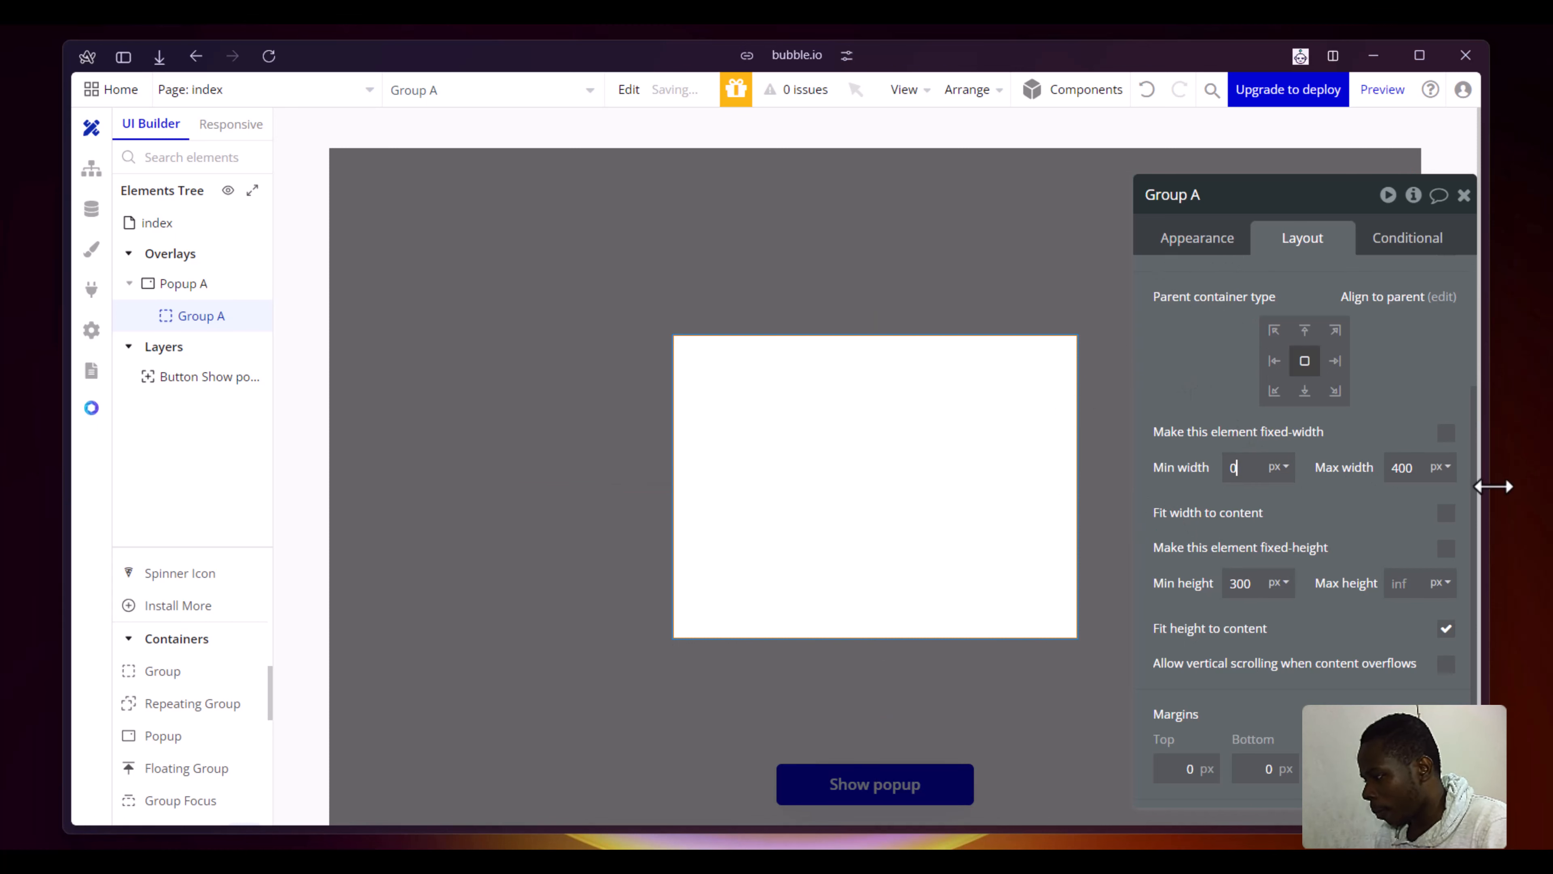
pyautogui.click(1187, 239)
pyautogui.scroll(-1, 1291, 392)
pyautogui.click(1419, 506)
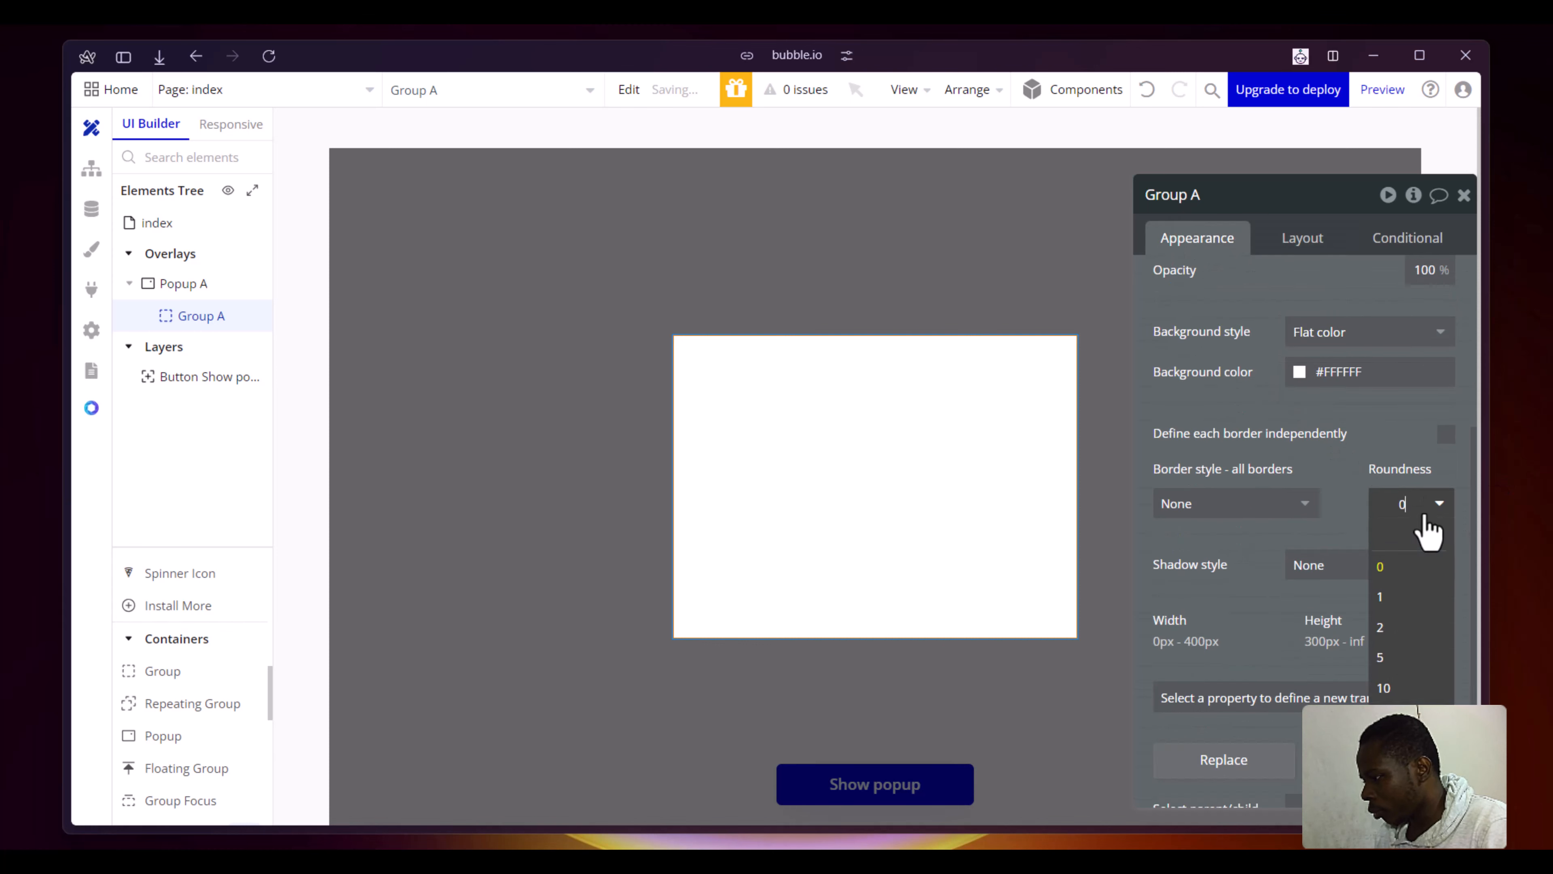
pyautogui.click(1420, 673)
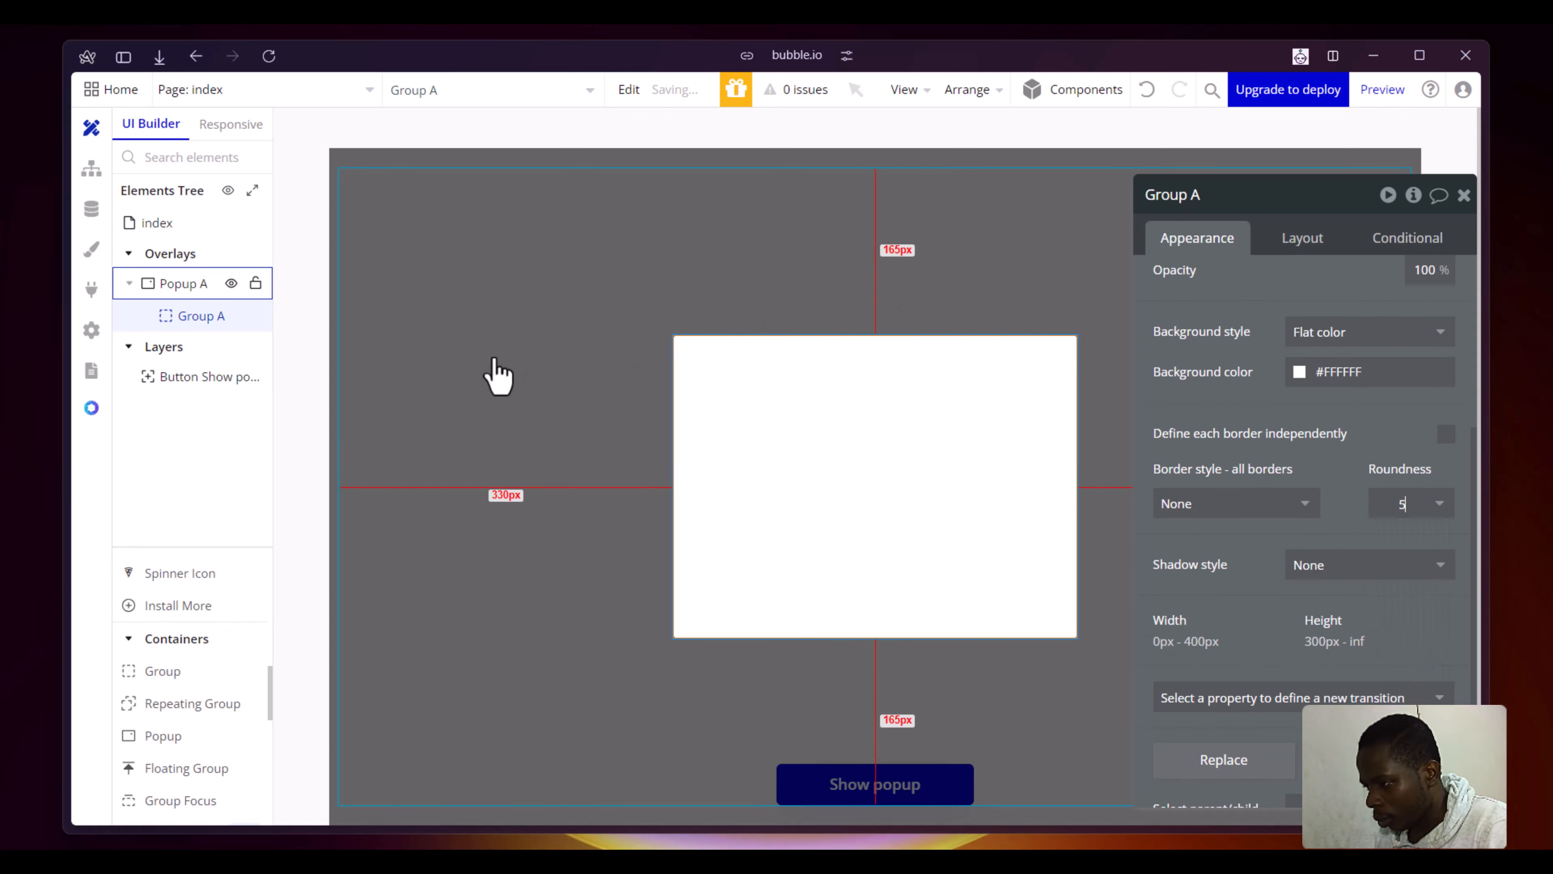
pyautogui.click(499, 376)
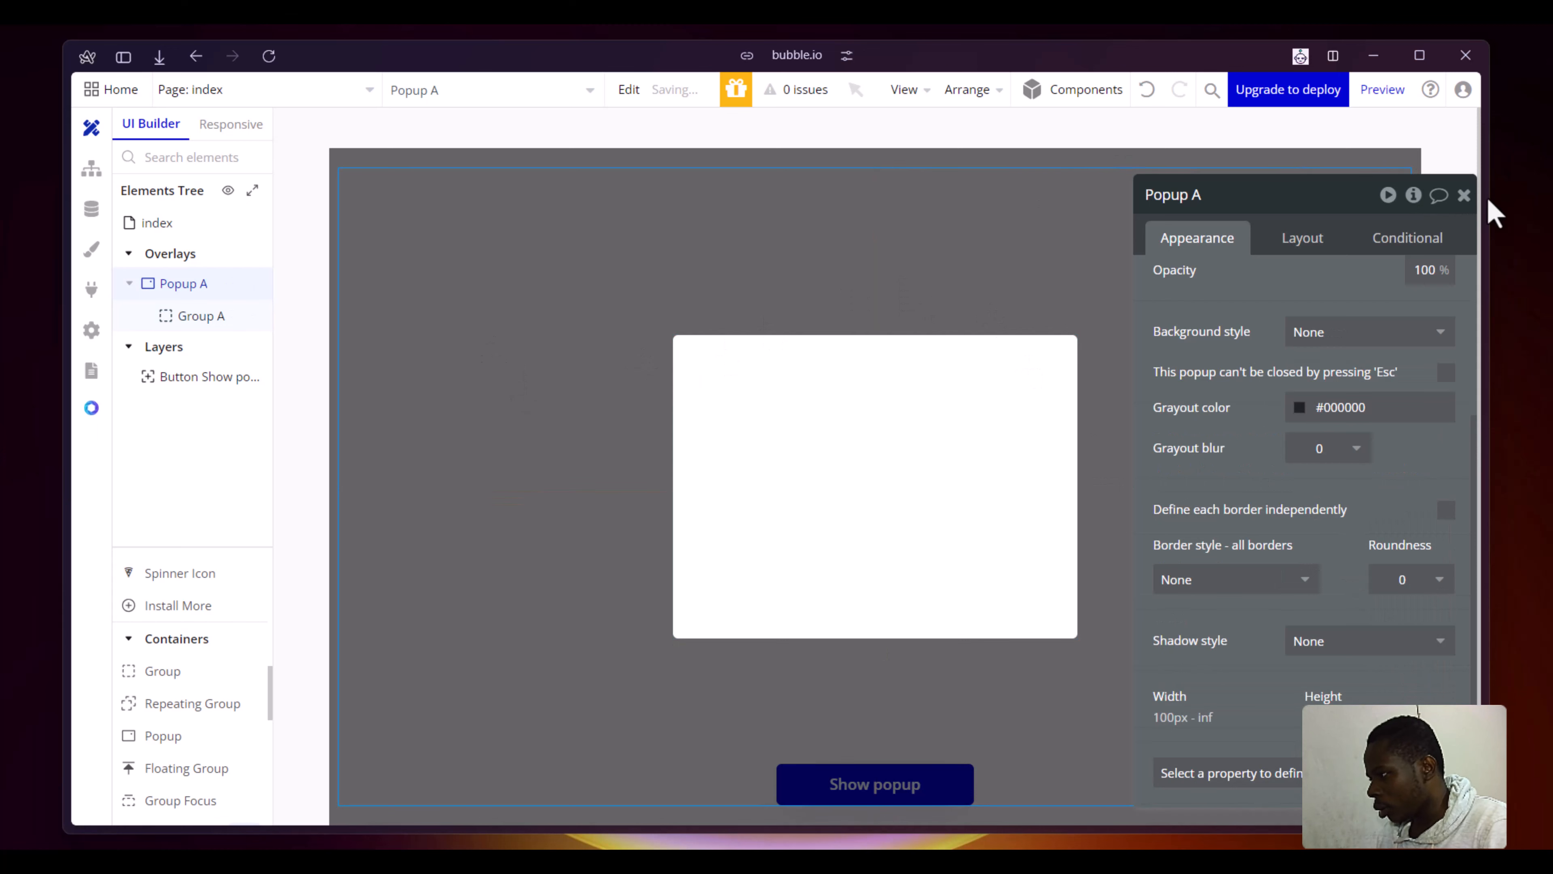
pyautogui.click(1464, 194)
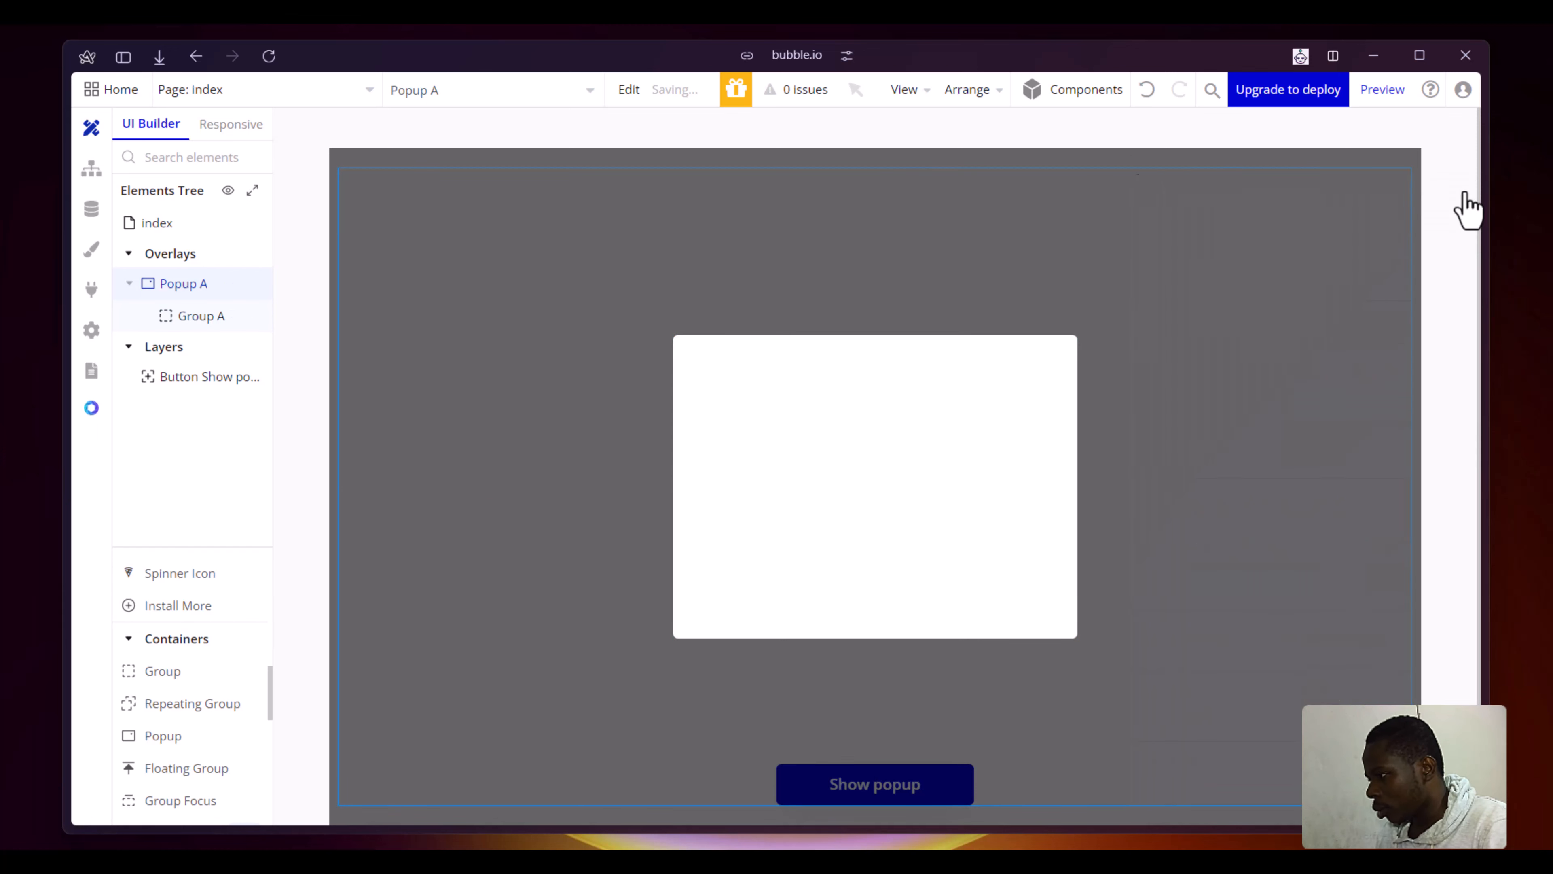
# - Add a workflow to the Show popup button with a Show an element action that targets Popup A
pyautogui.click(776, 435)
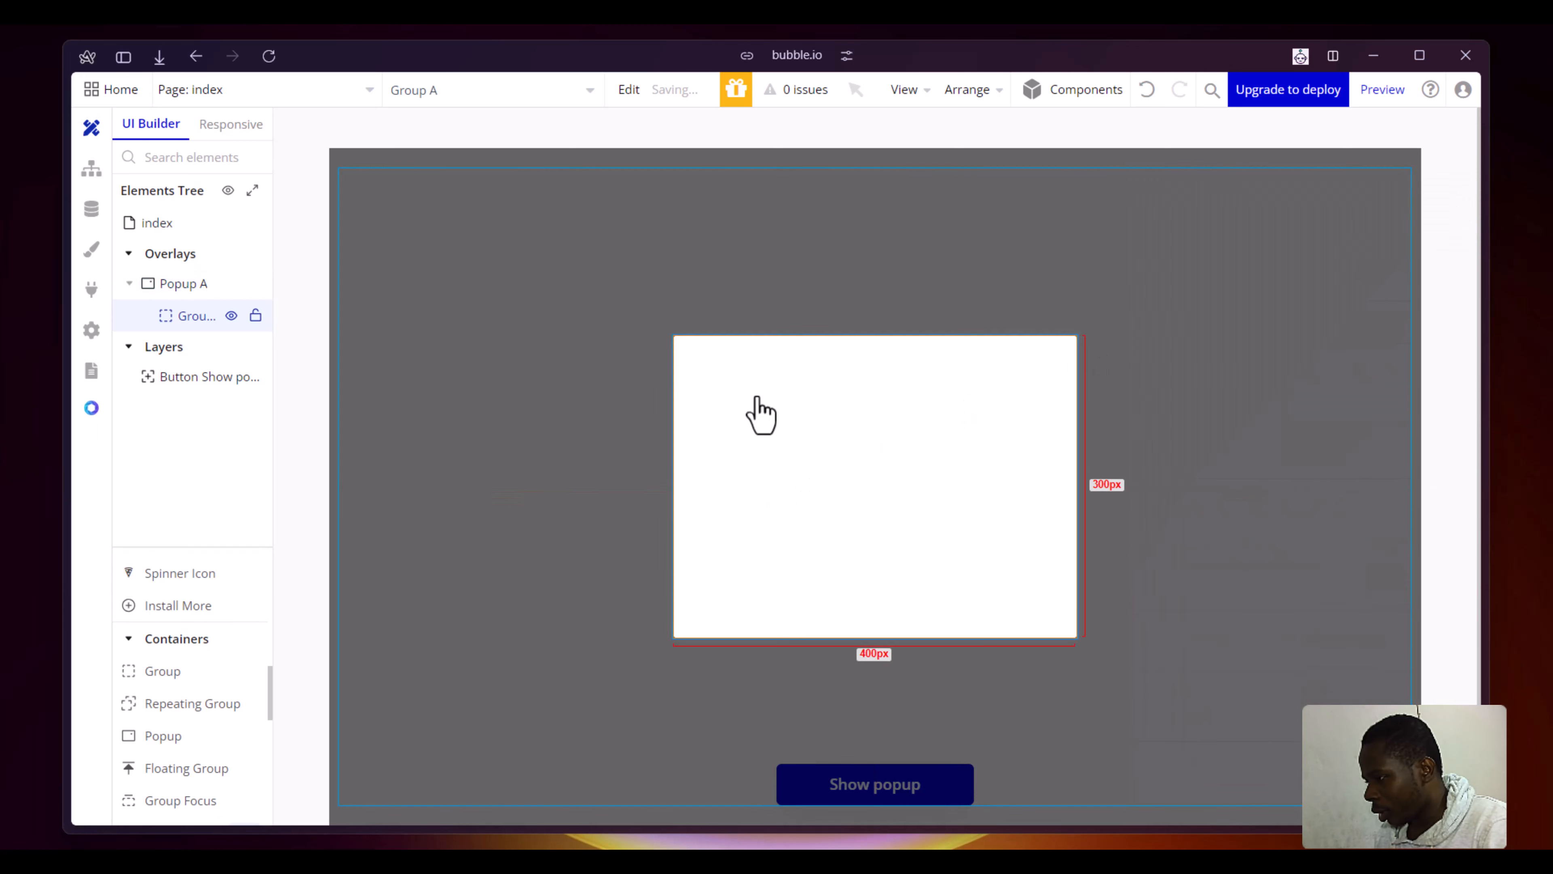
pyautogui.click(1151, 163)
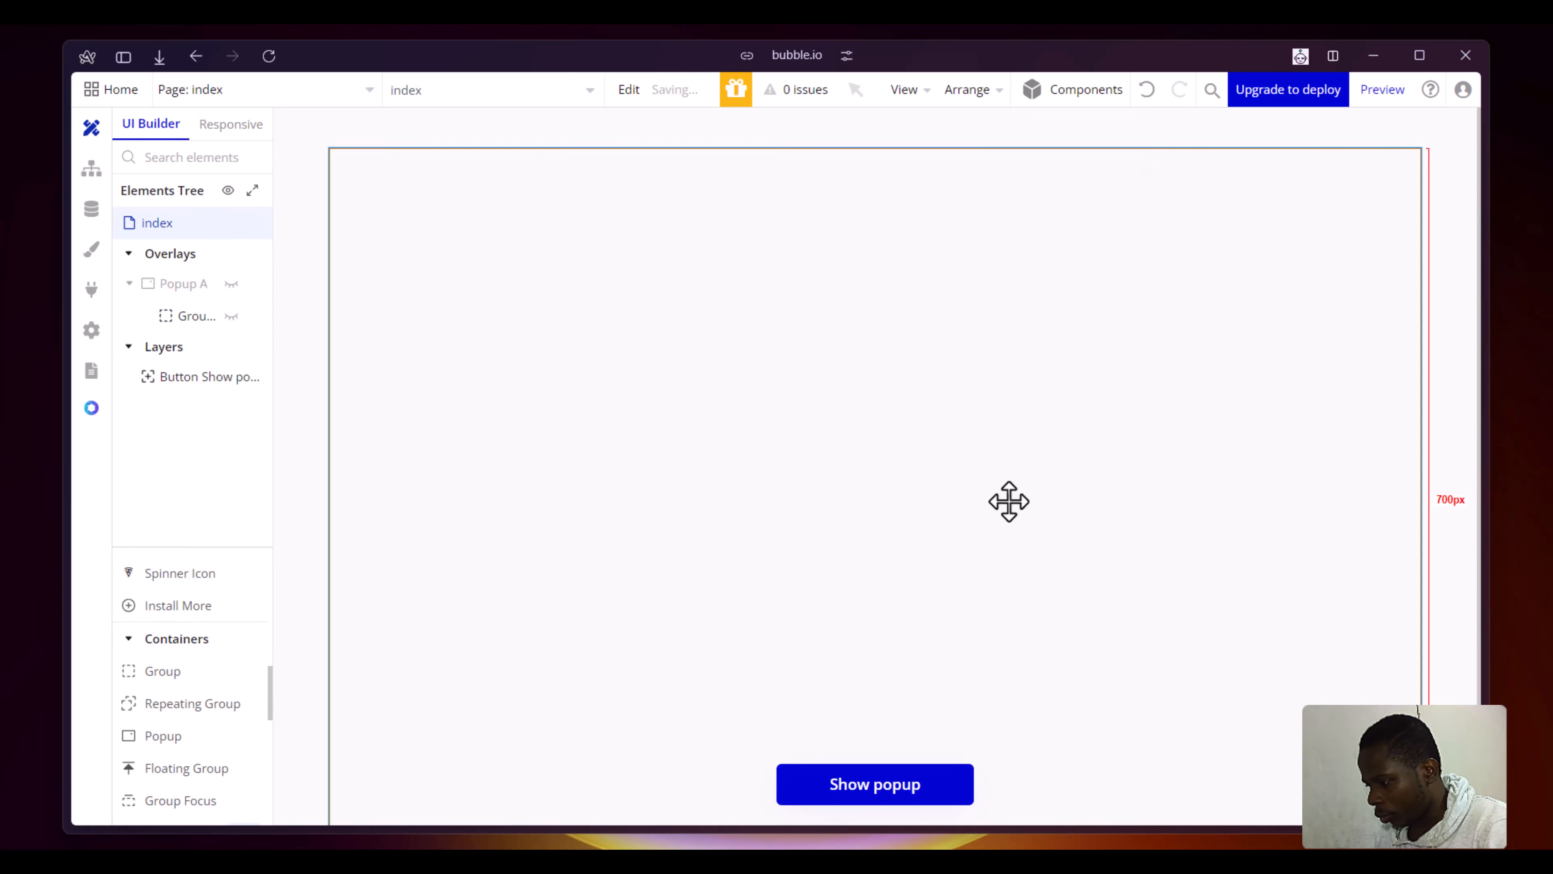
pyautogui.click(911, 765)
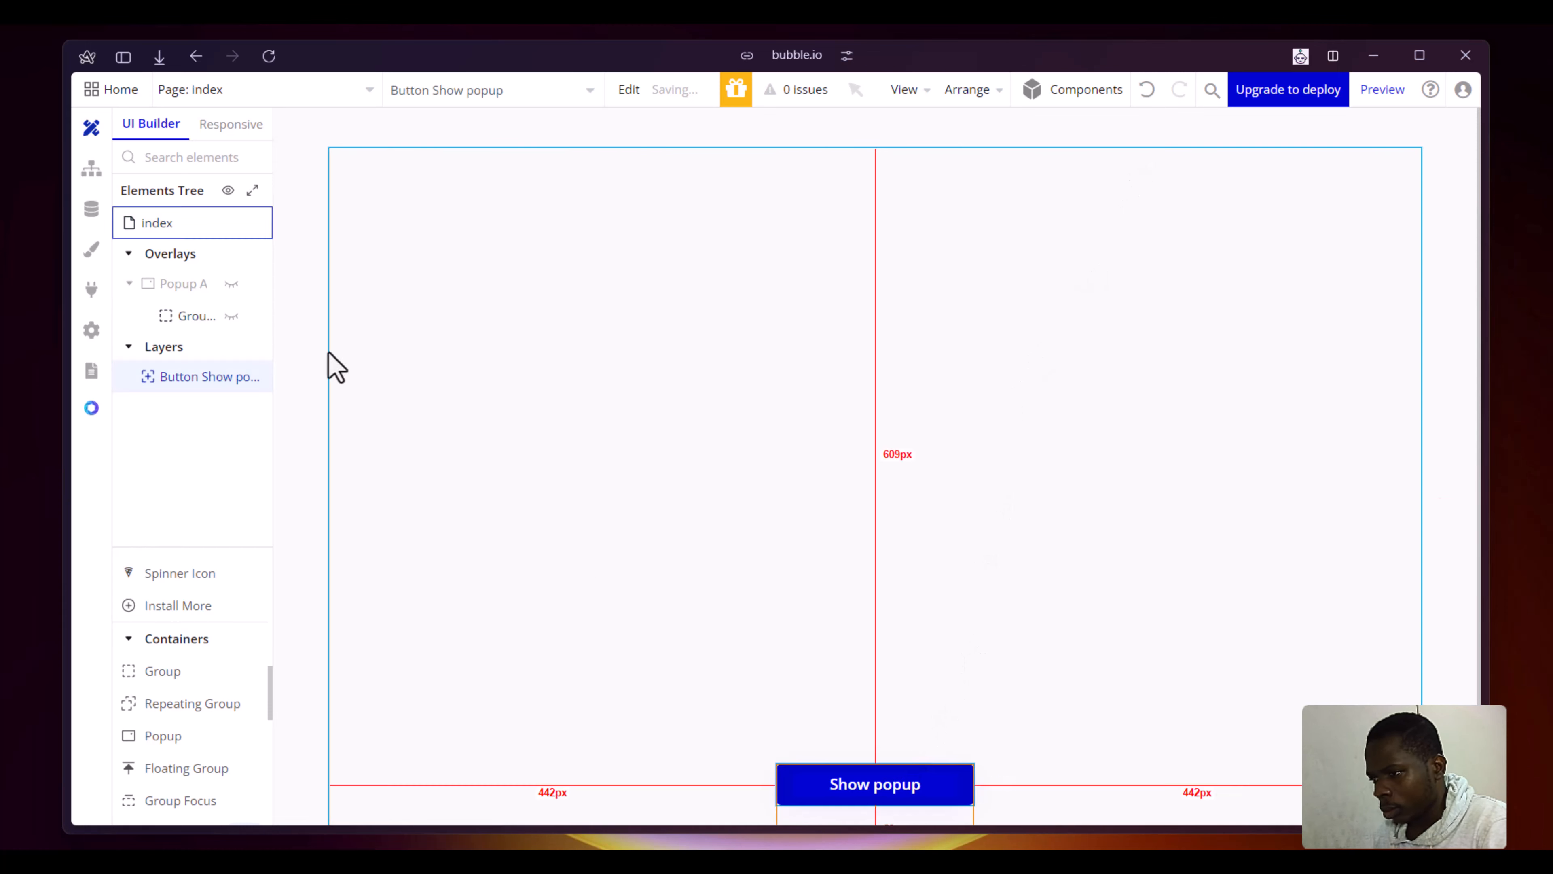
pyautogui.doubleClick(832, 784)
pyautogui.click(1235, 375)
pyautogui.click(235, 346)
pyautogui.write('show')
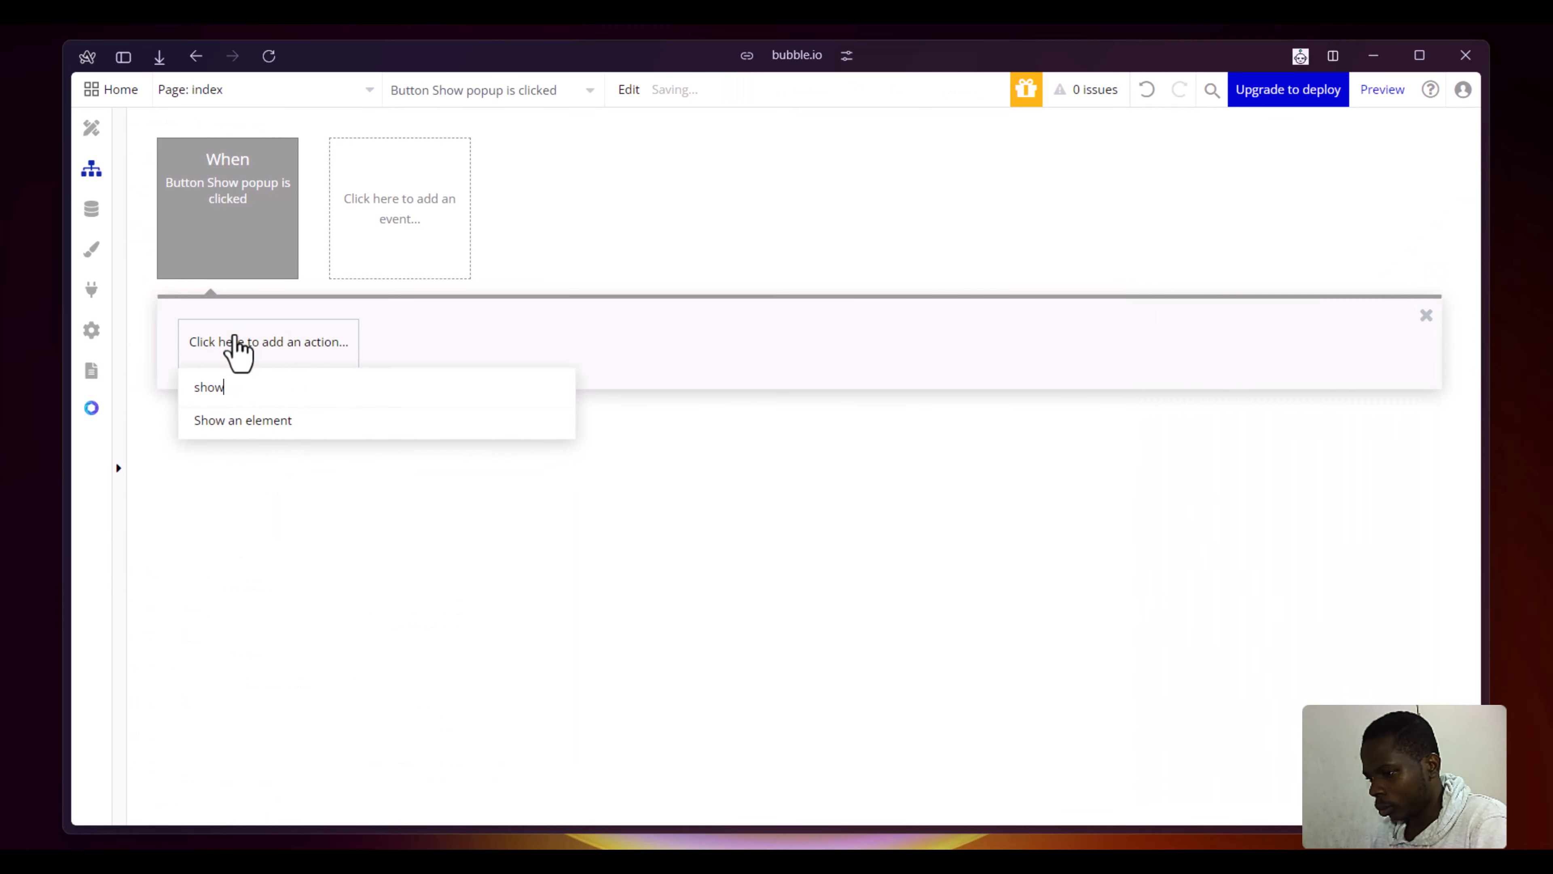
pyautogui.click(243, 420)
pyautogui.click(1334, 245)
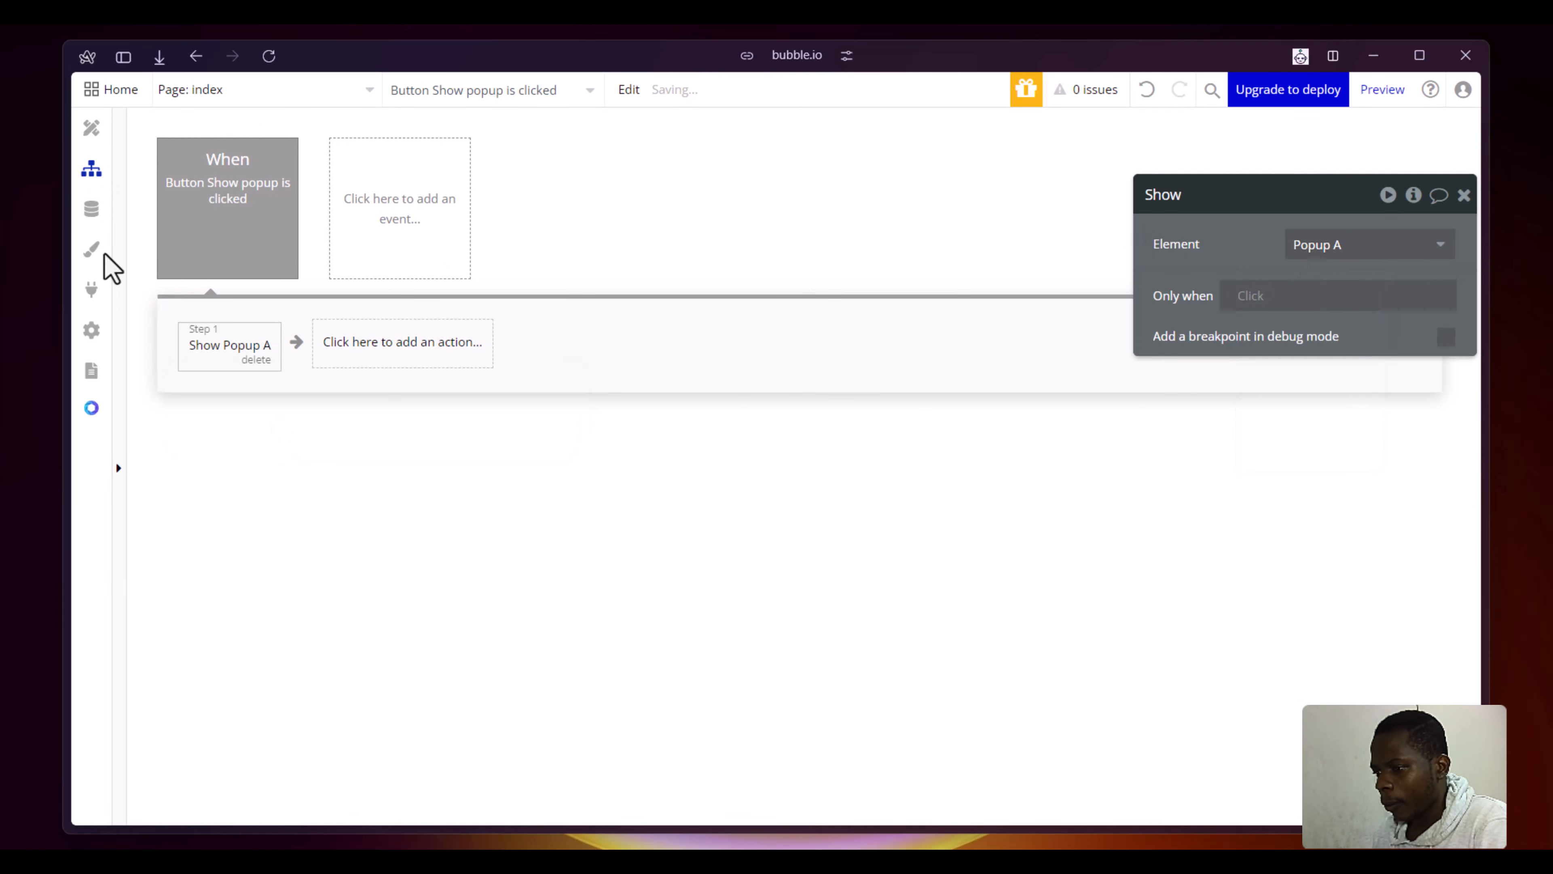
# - Switch to the preview page, test the Show popup button, and return to the Bubble editor
pyautogui.moveTo(9, 375)
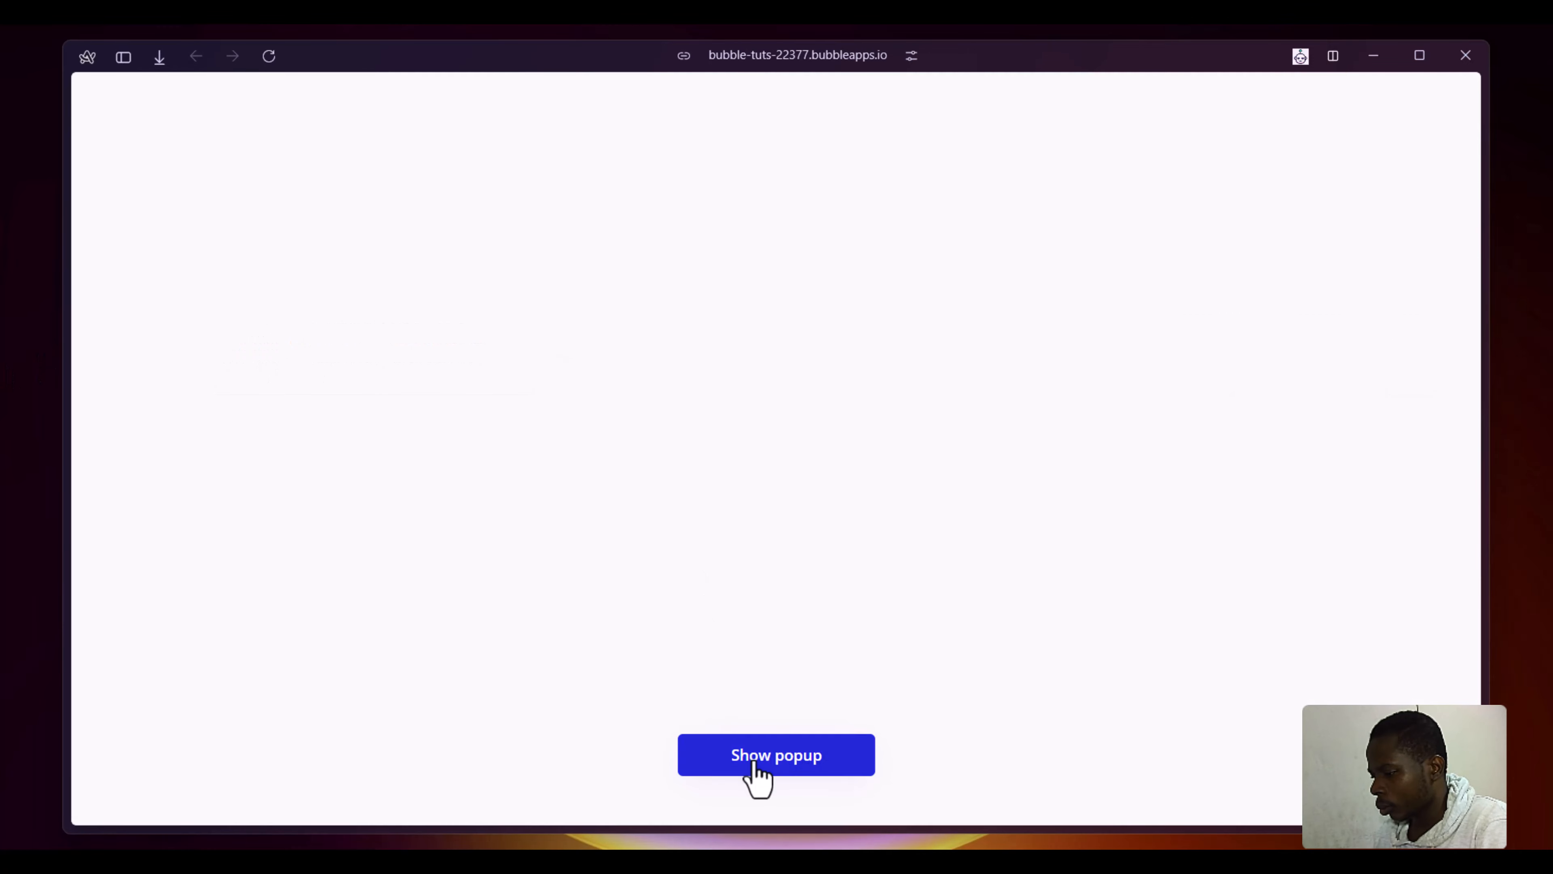
pyautogui.click(756, 773)
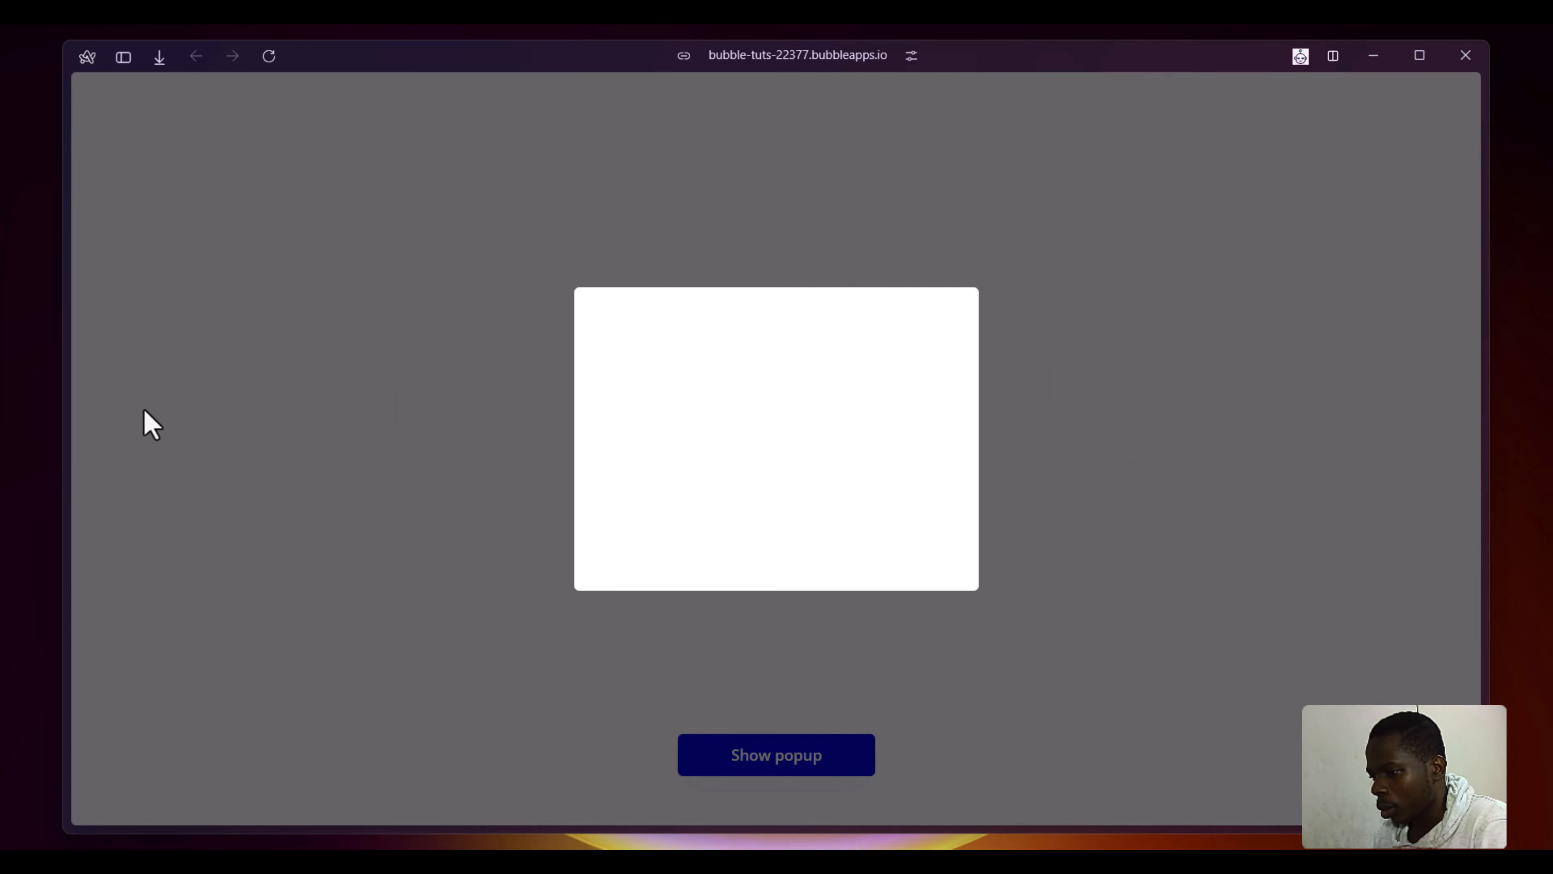
pyautogui.moveTo(89, 406)
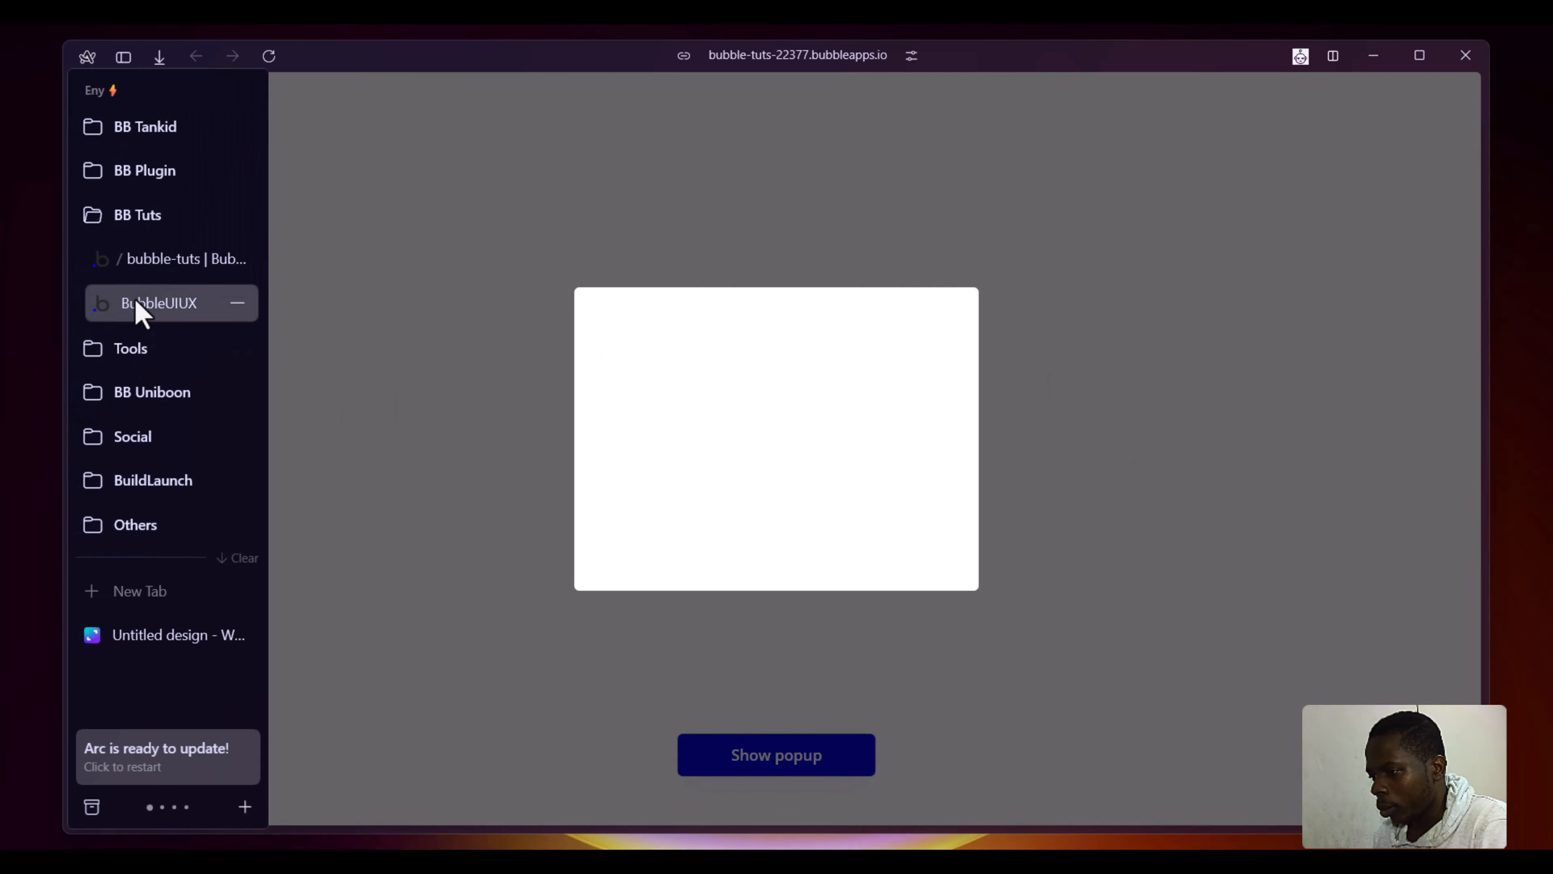
pyautogui.click(138, 271)
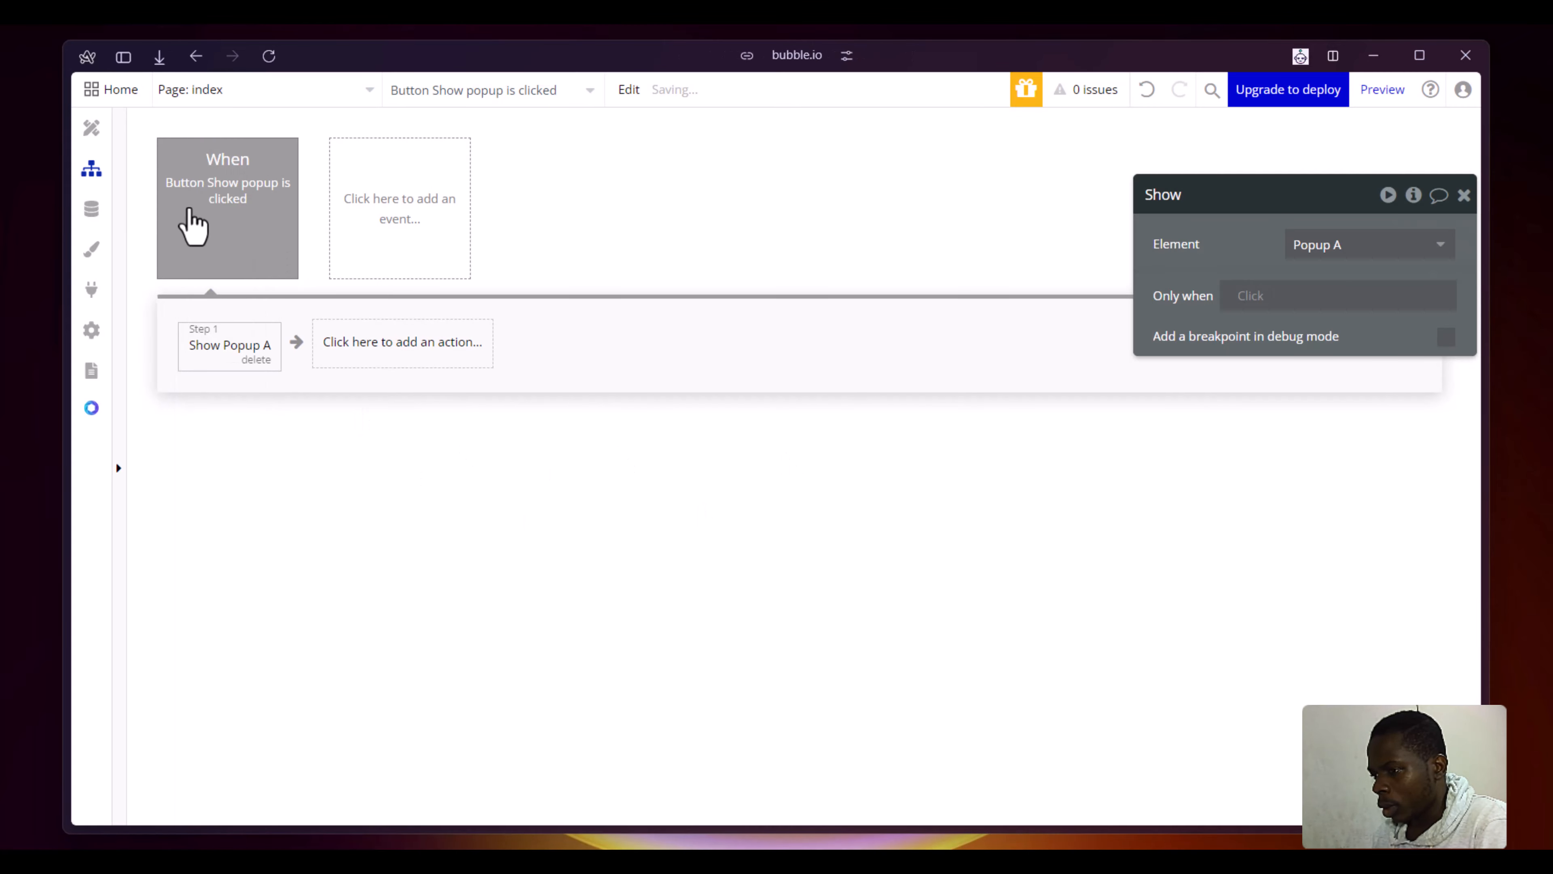
# - Return to the page design, select Group A inside the popup, and make it visible on the canvas
pyautogui.click(96, 135)
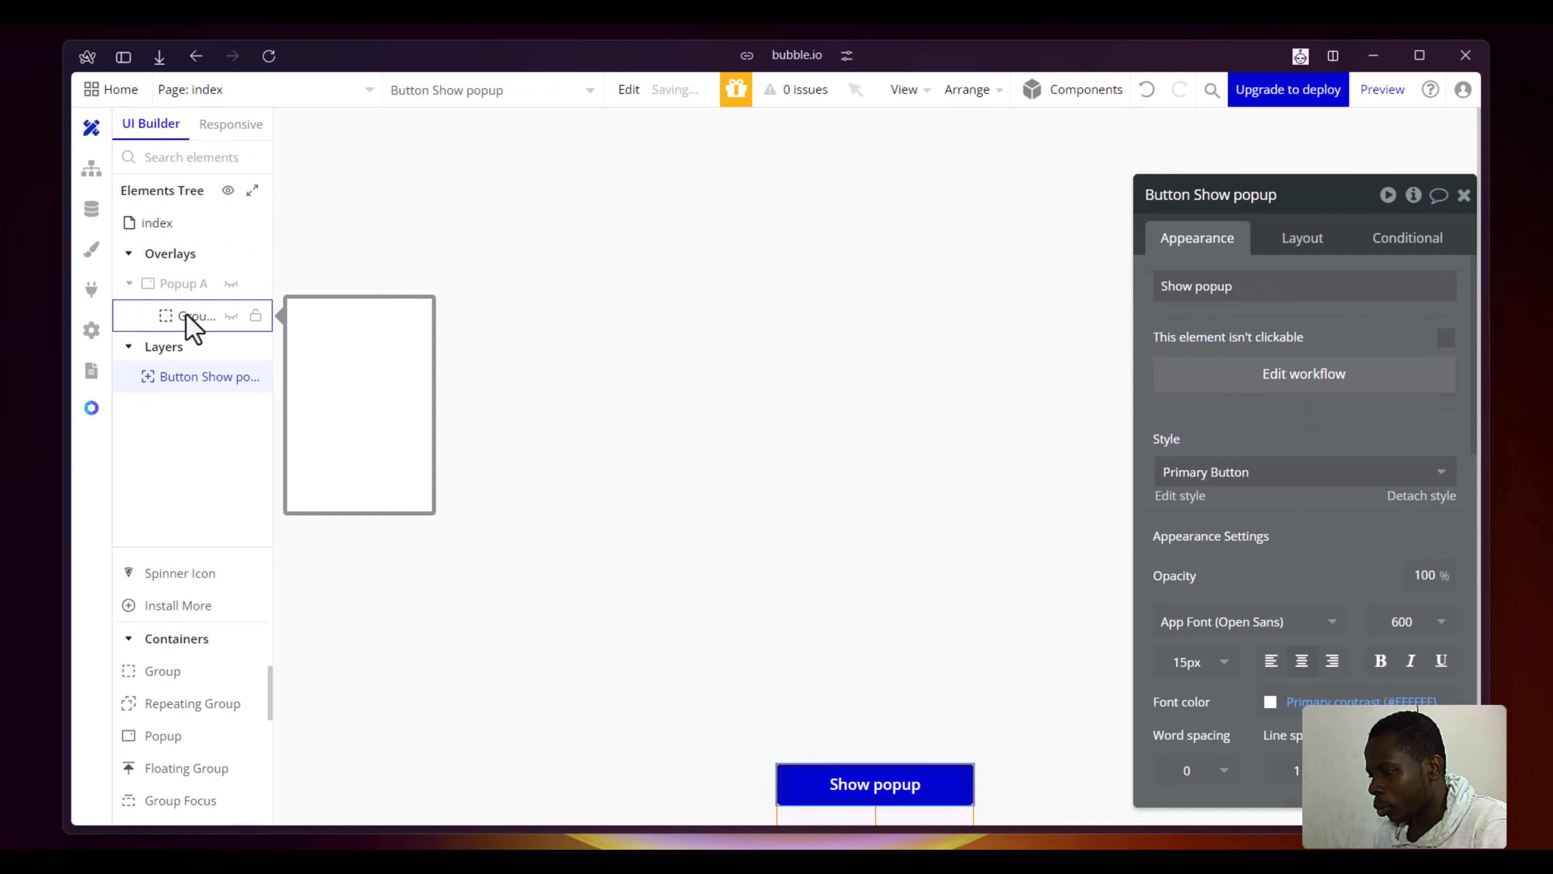
pyautogui.click(194, 318)
pyautogui.click(230, 316)
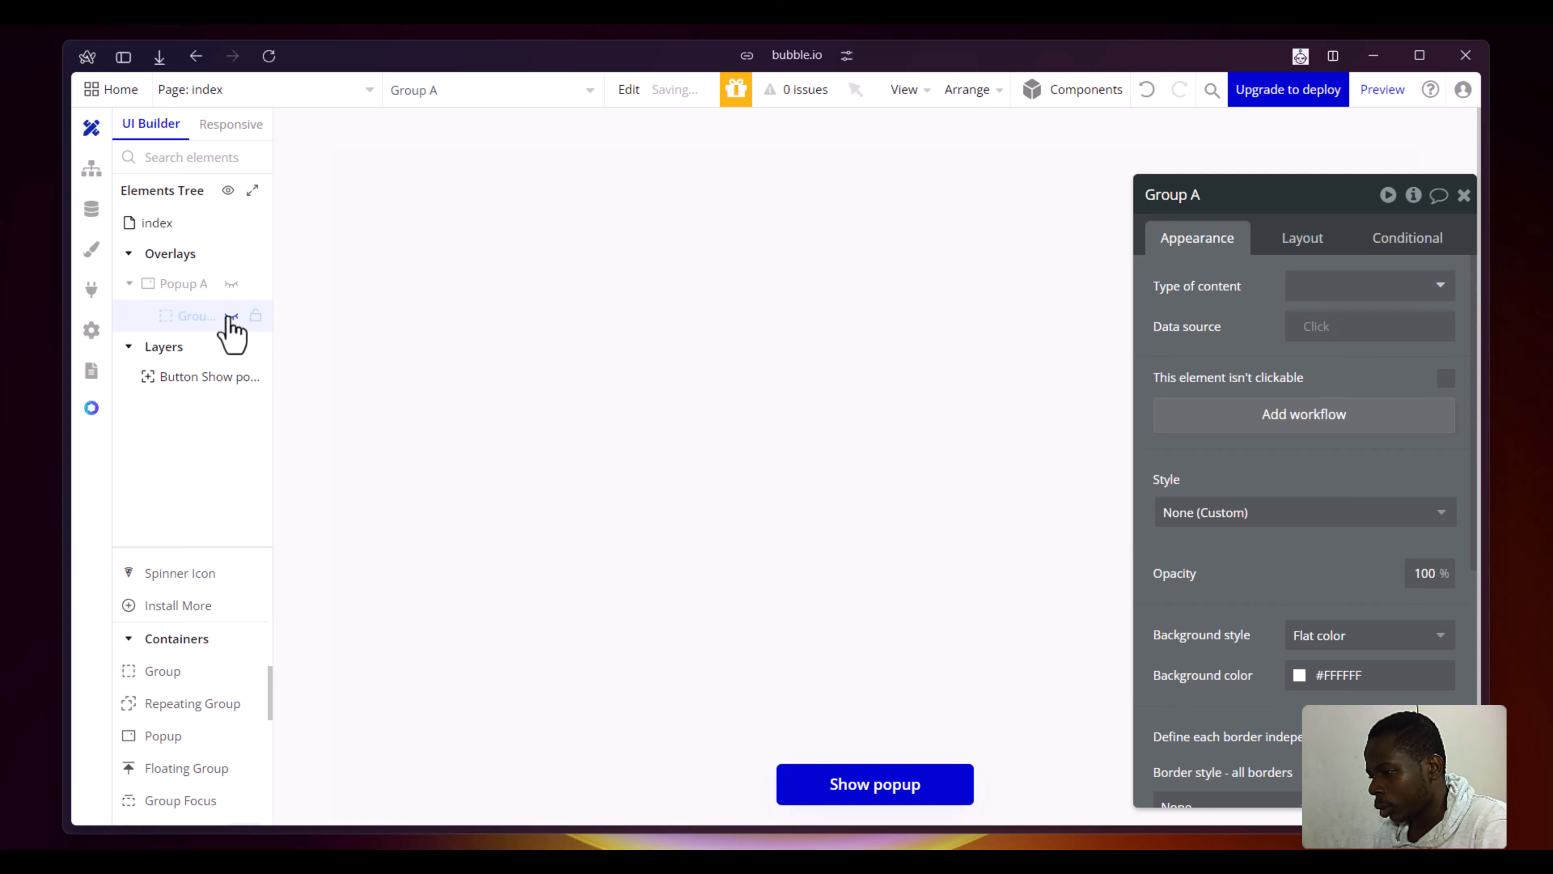
pyautogui.click(230, 317)
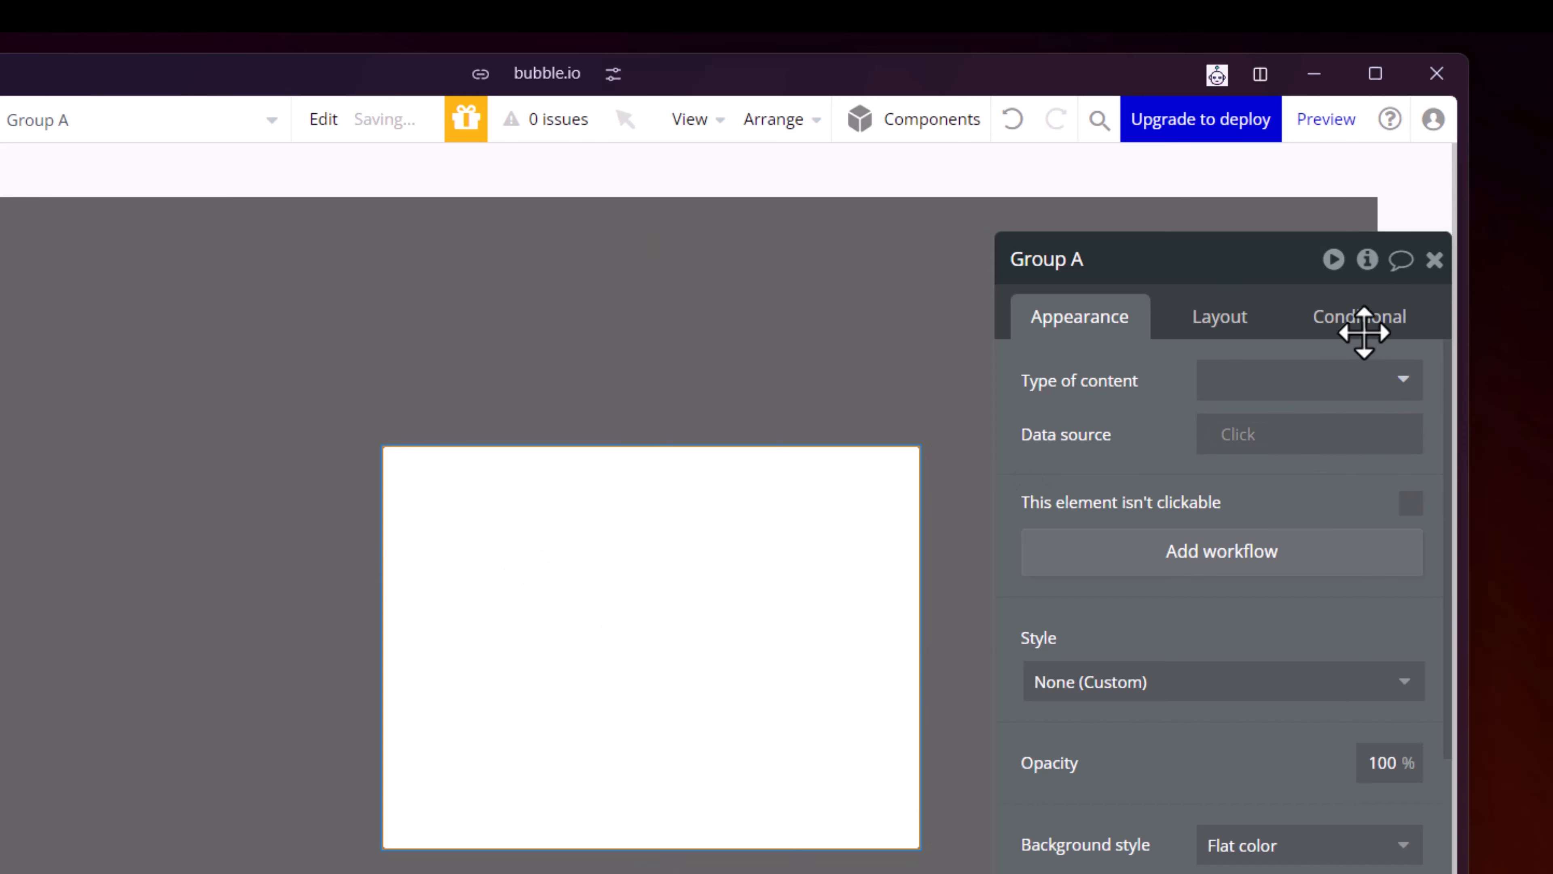
# - Define a condition on Group A for when Current page width < Tablet (992 px)
pyautogui.click(1360, 315)
pyautogui.click(1162, 395)
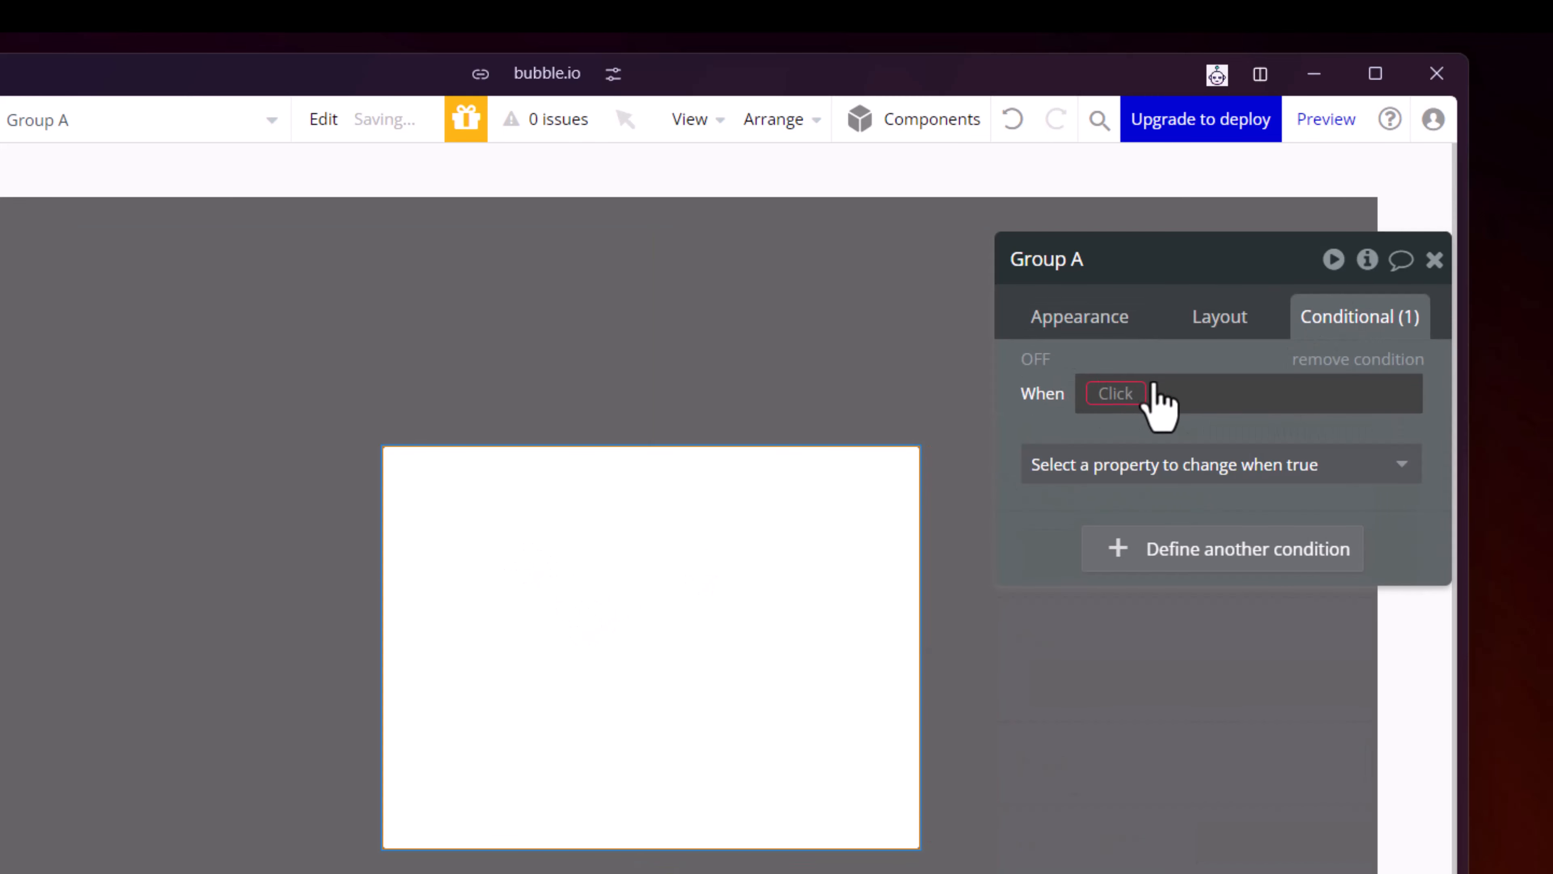
pyautogui.click(1120, 395)
pyautogui.write('pag')
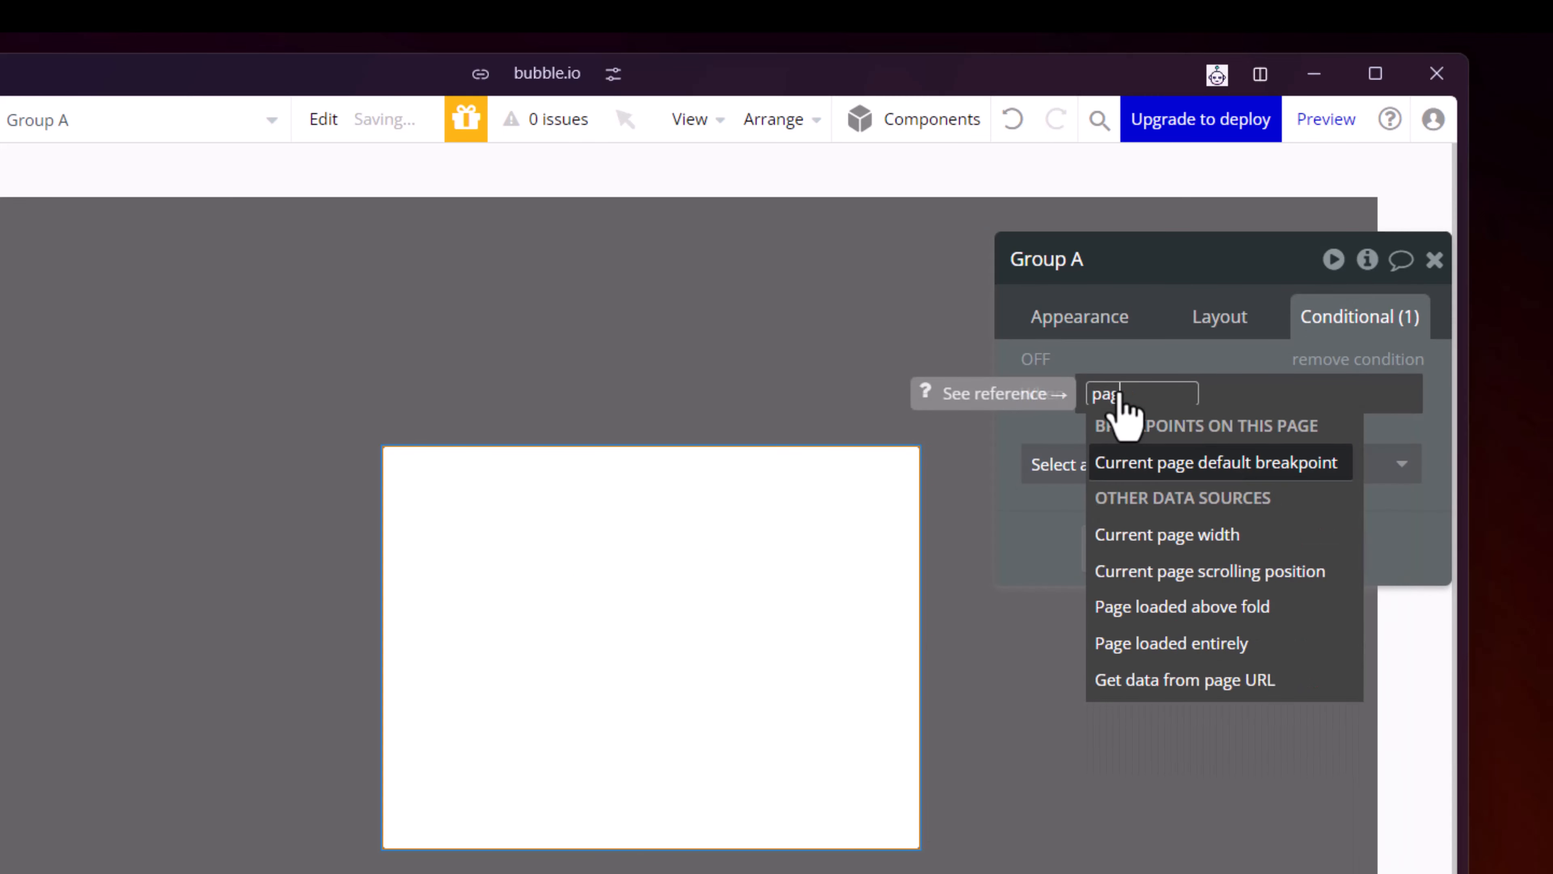
pyautogui.click(1153, 534)
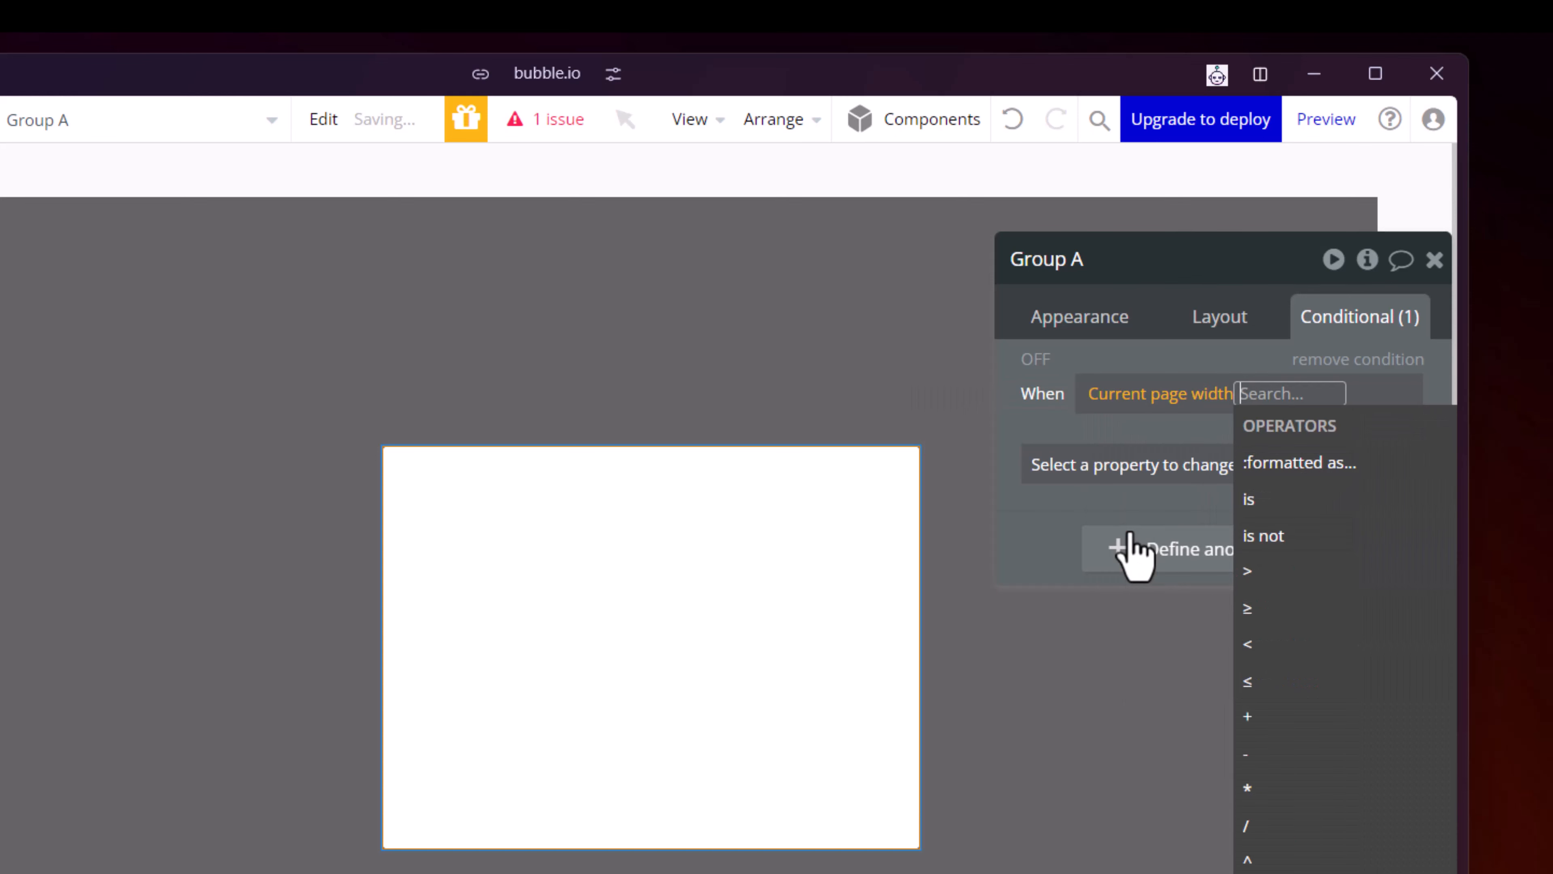
pyautogui.click(1292, 658)
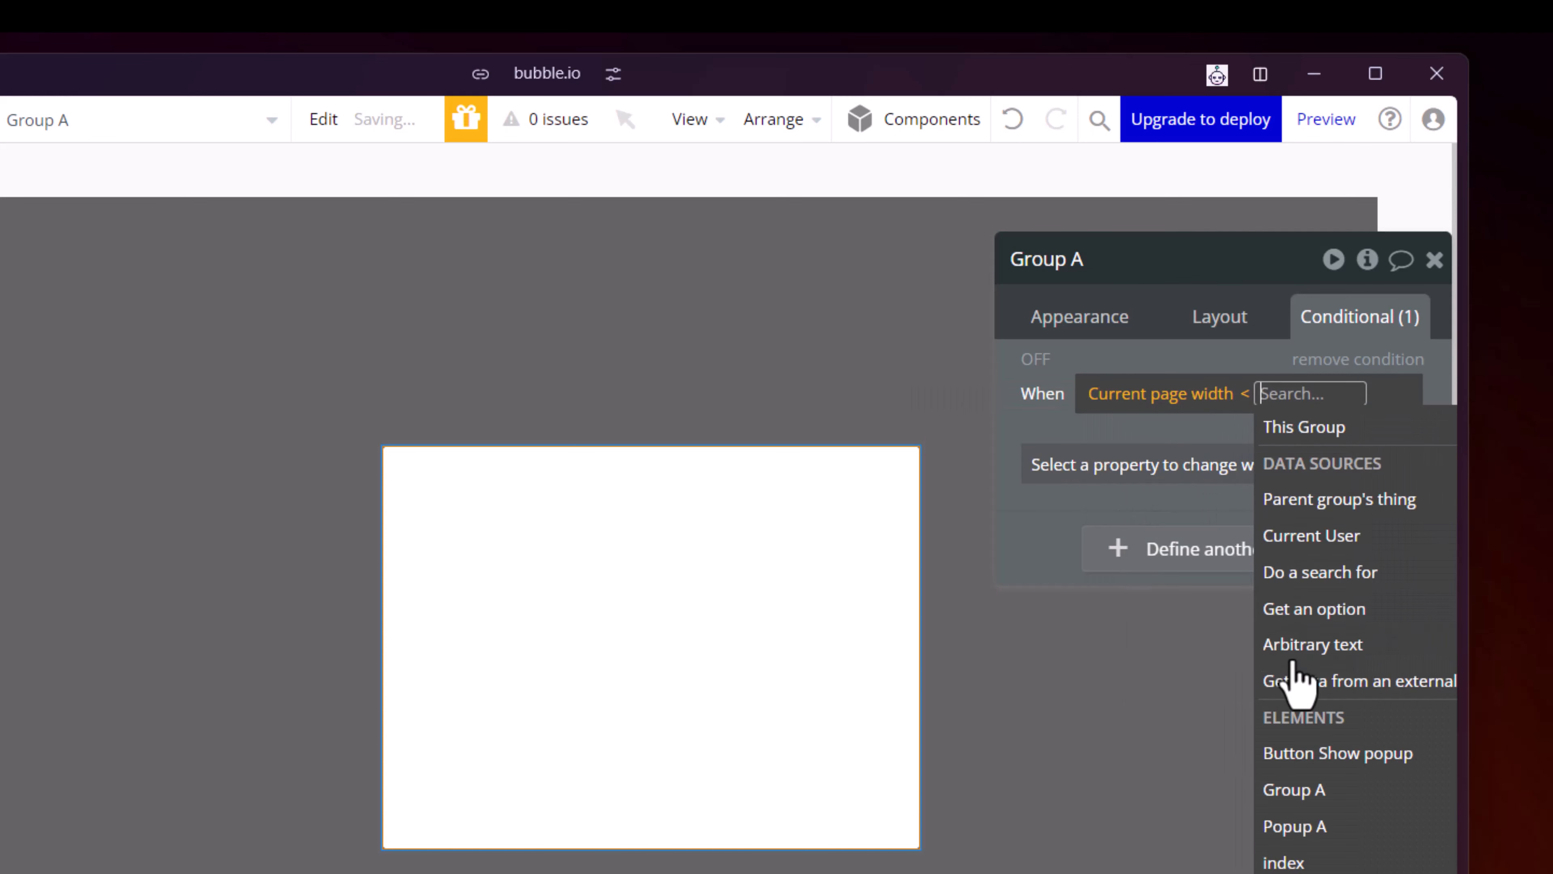
pyautogui.write('99')
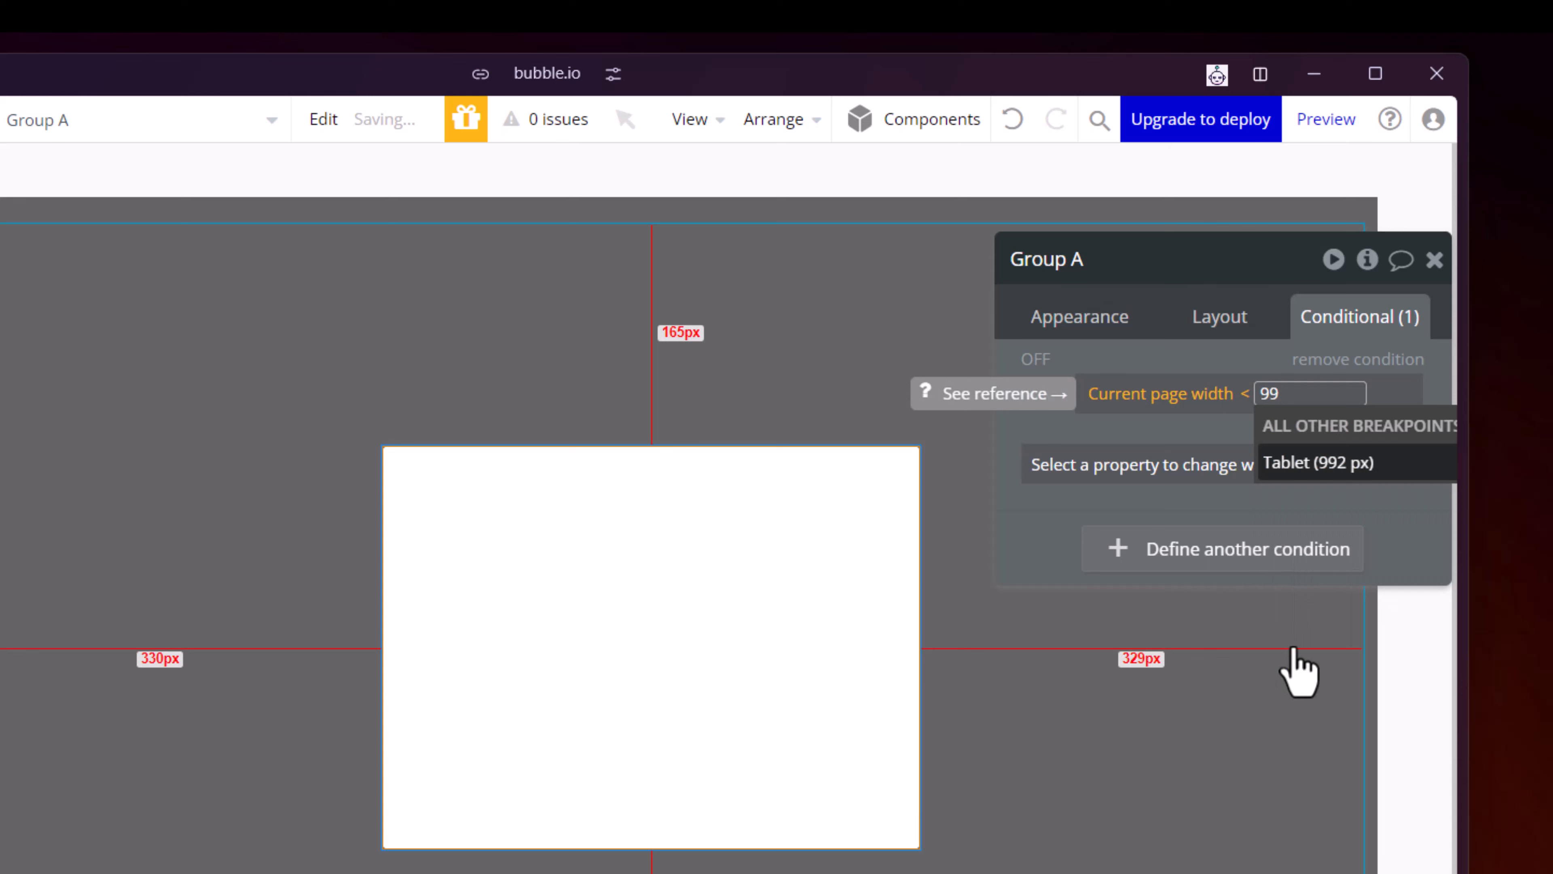
pyautogui.click(1333, 471)
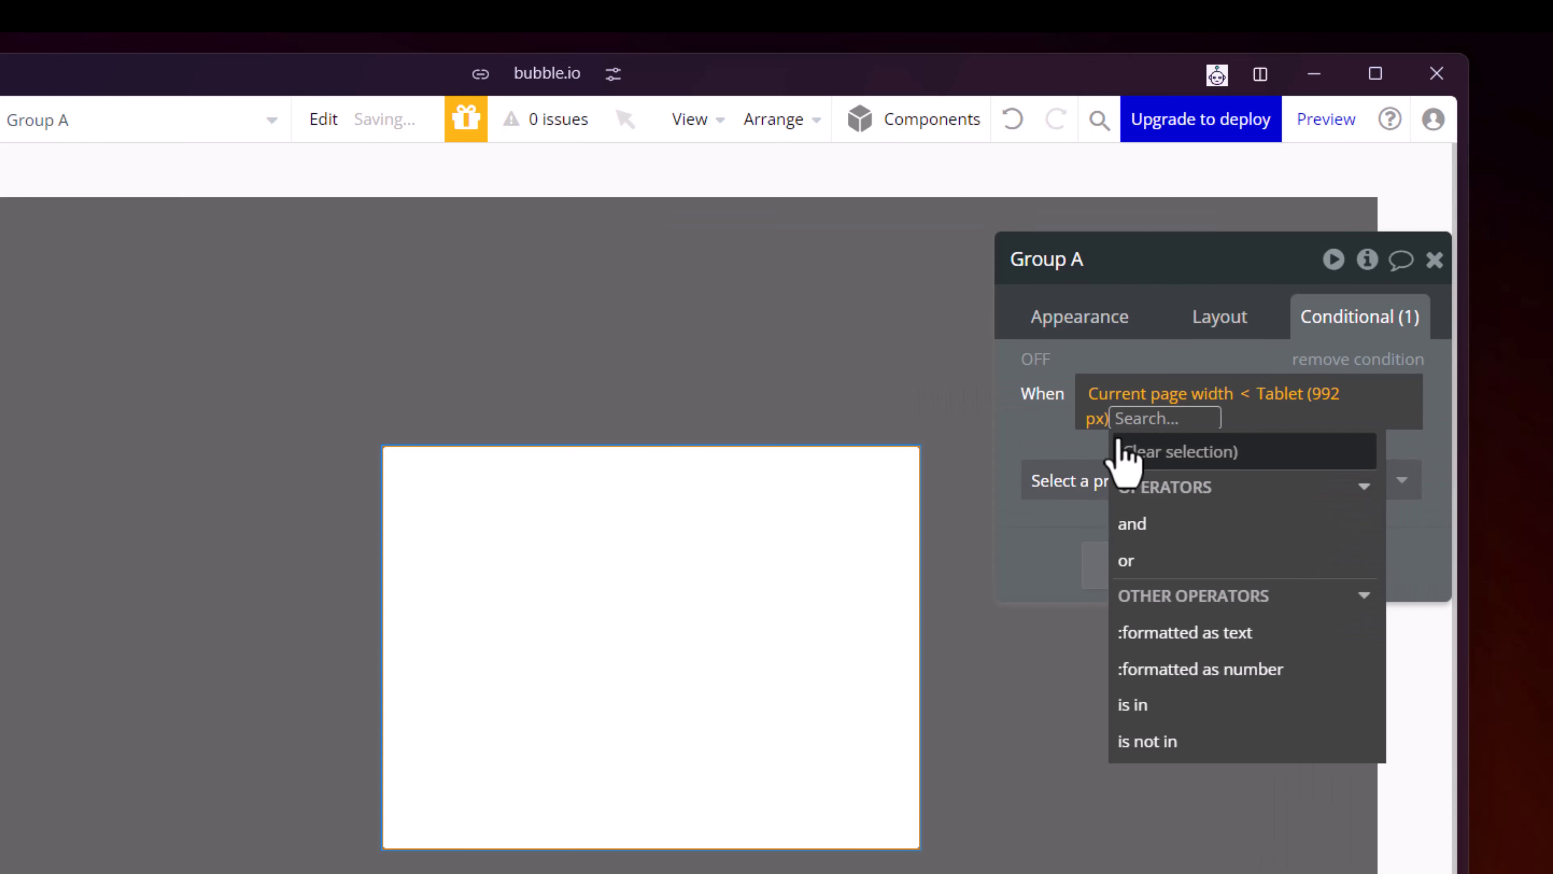
pyautogui.click(1111, 356)
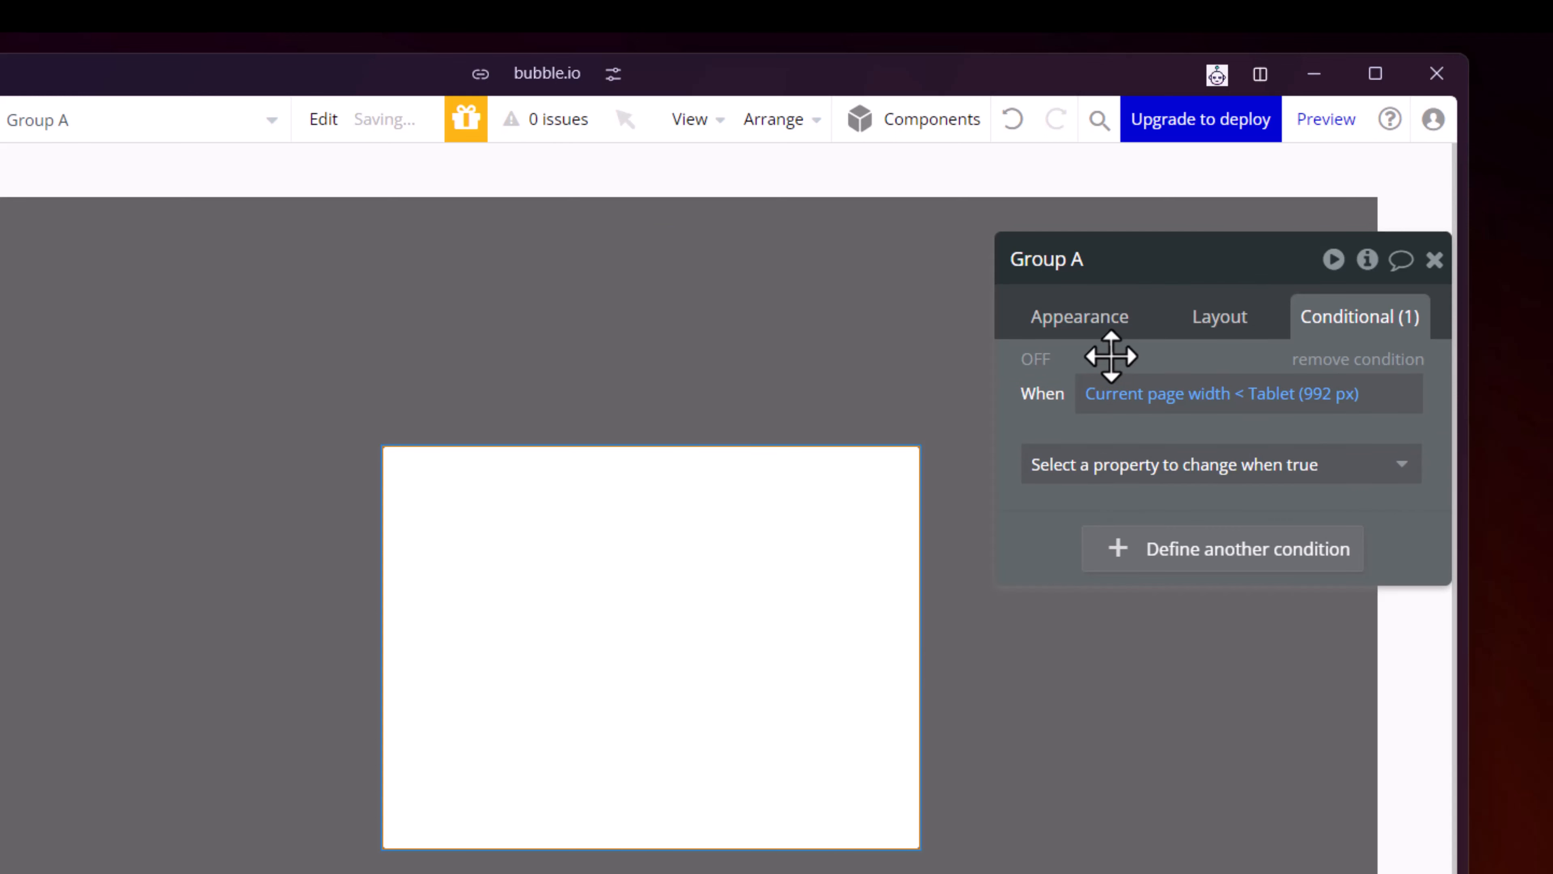
# - Make the condition change the group's alignment to bottom centre, and toggle the condition's editor preview on and off
pyautogui.click(1350, 464)
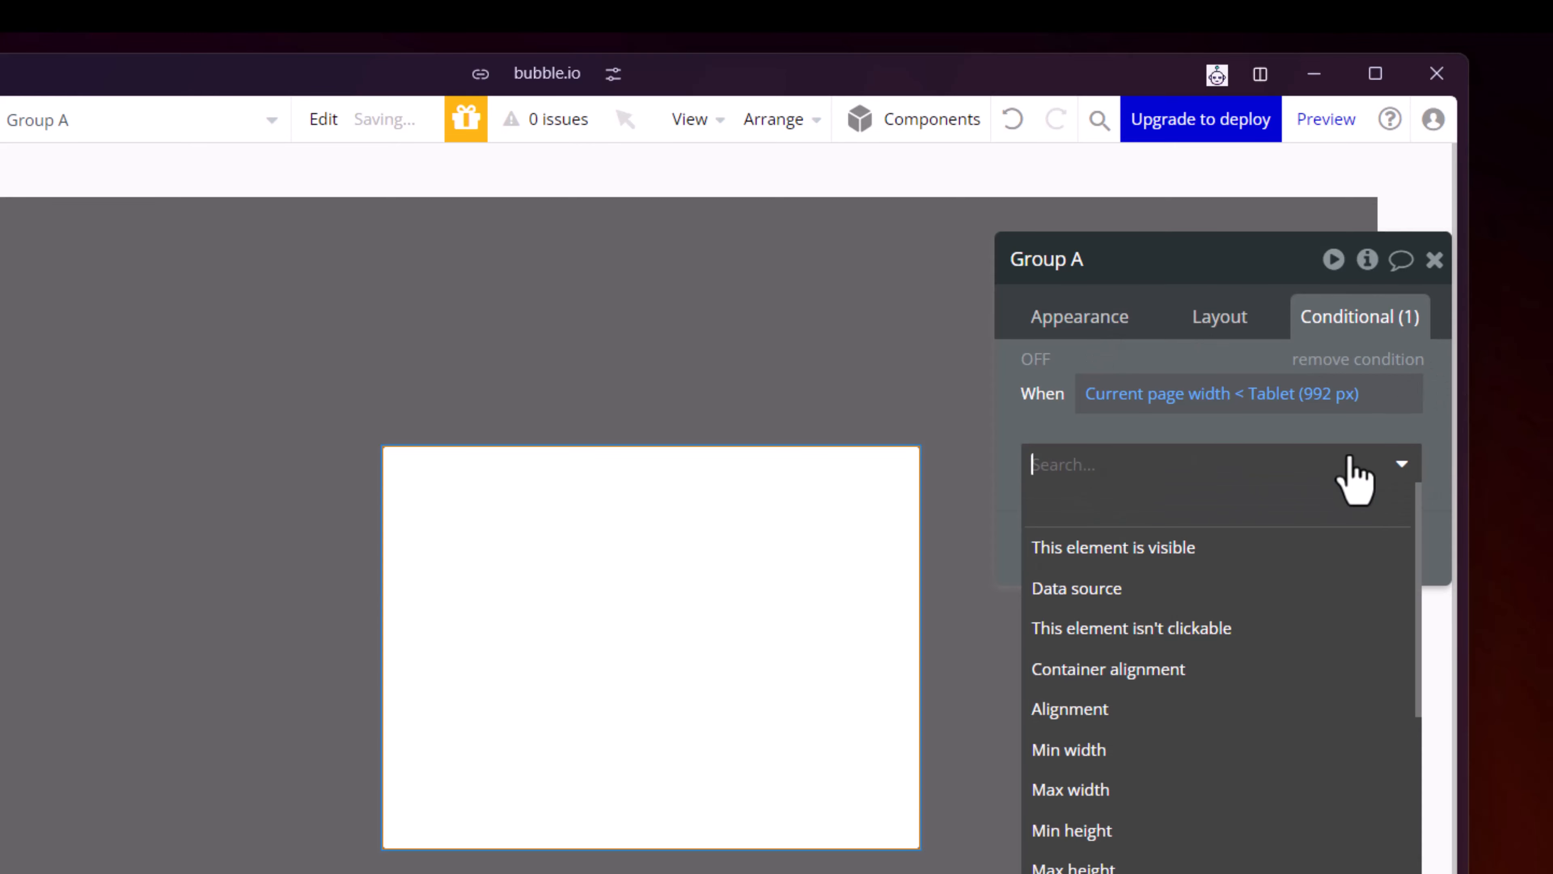
pyautogui.click(1171, 710)
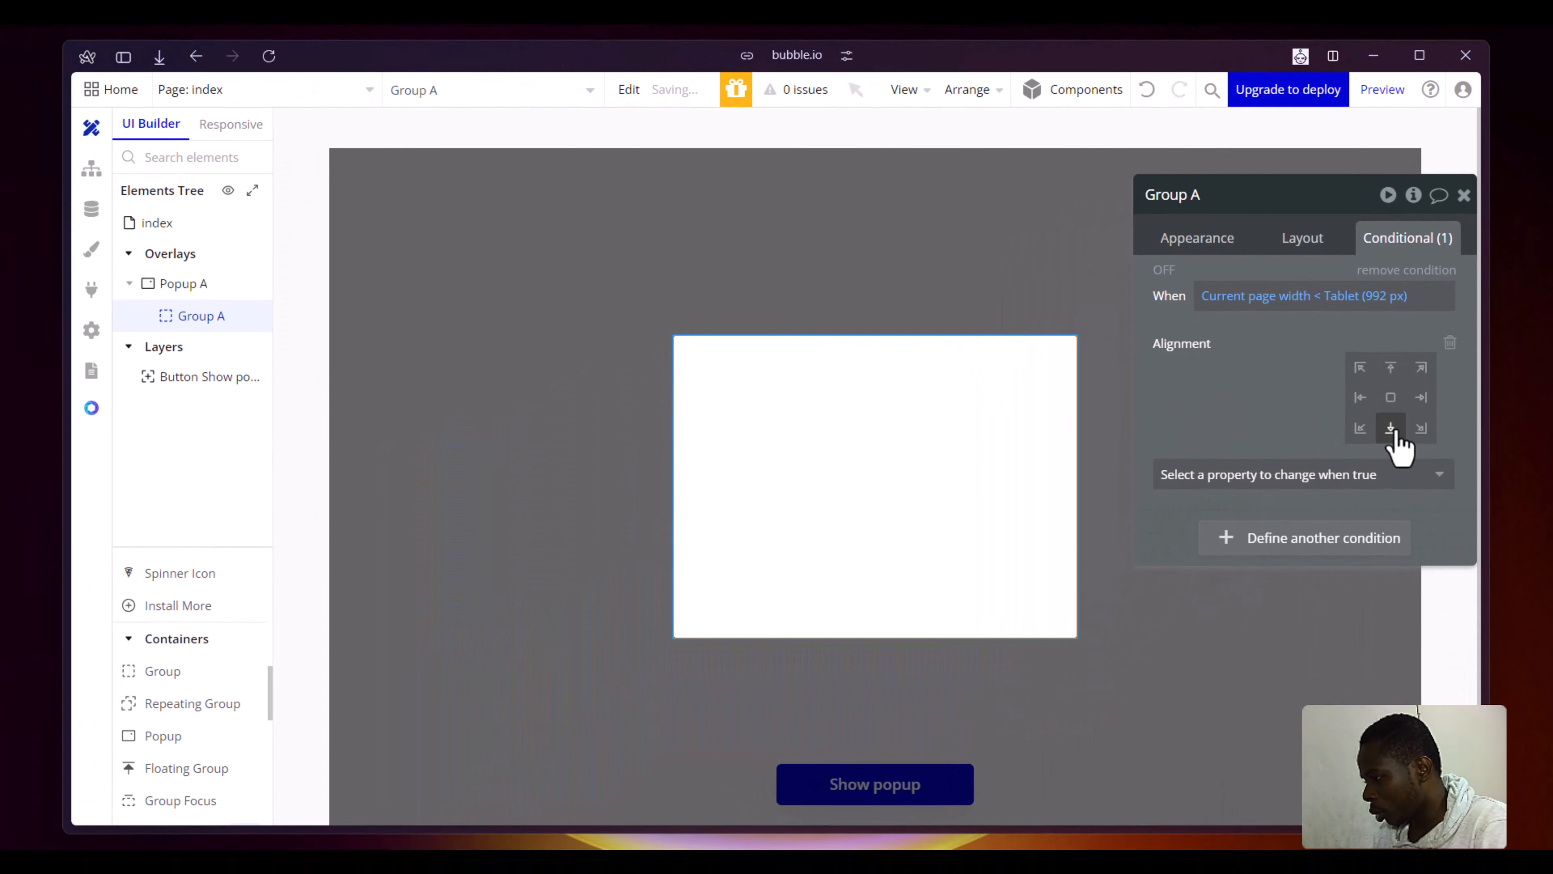
pyautogui.click(1339, 564)
pyautogui.click(1171, 275)
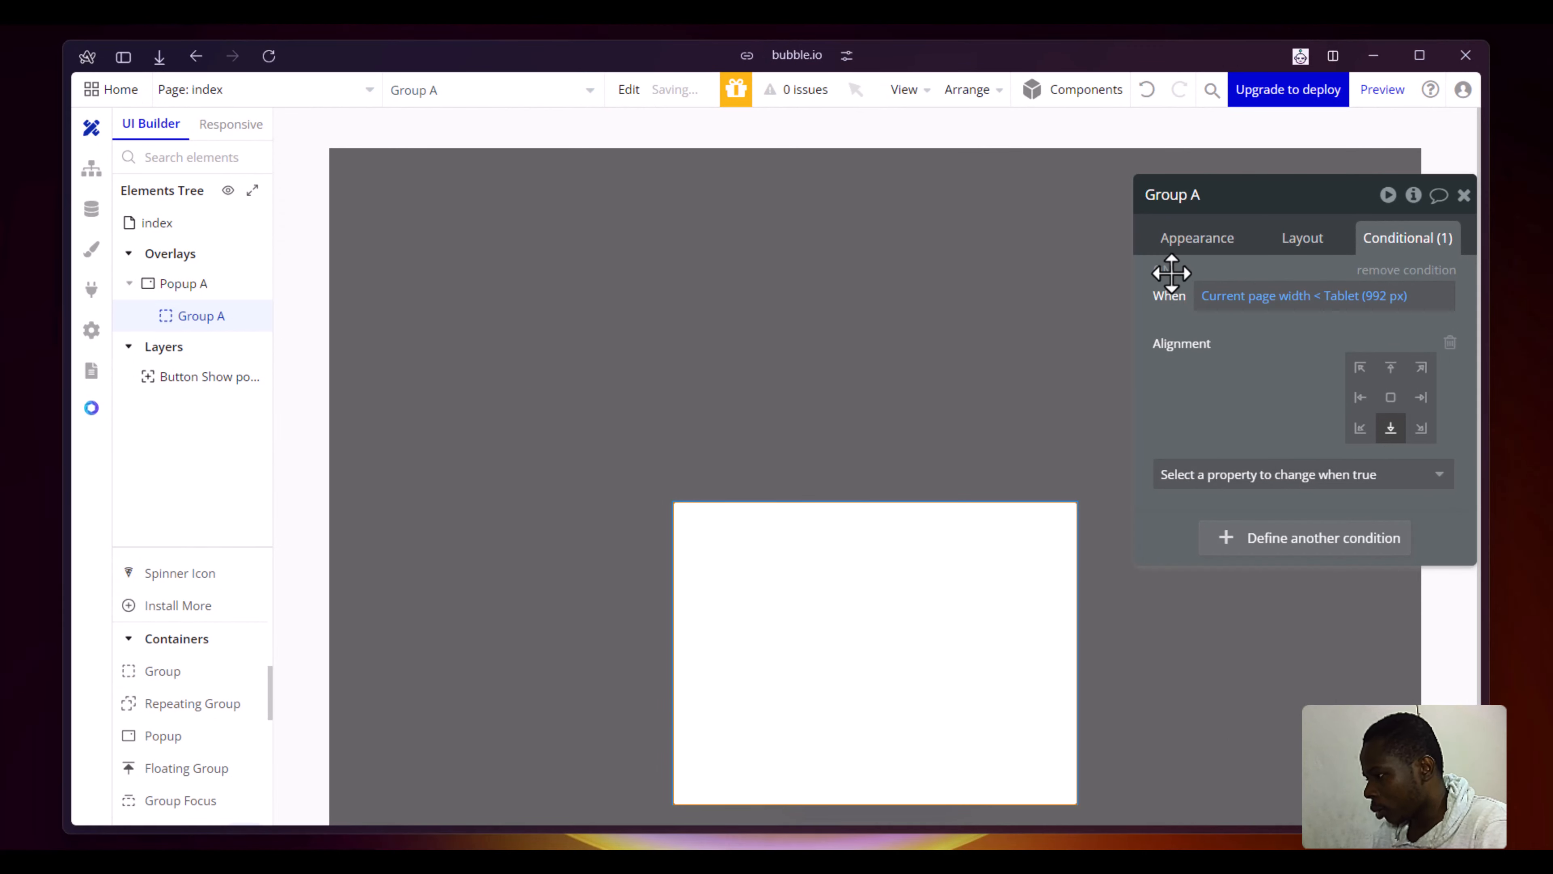
pyautogui.click(1166, 274)
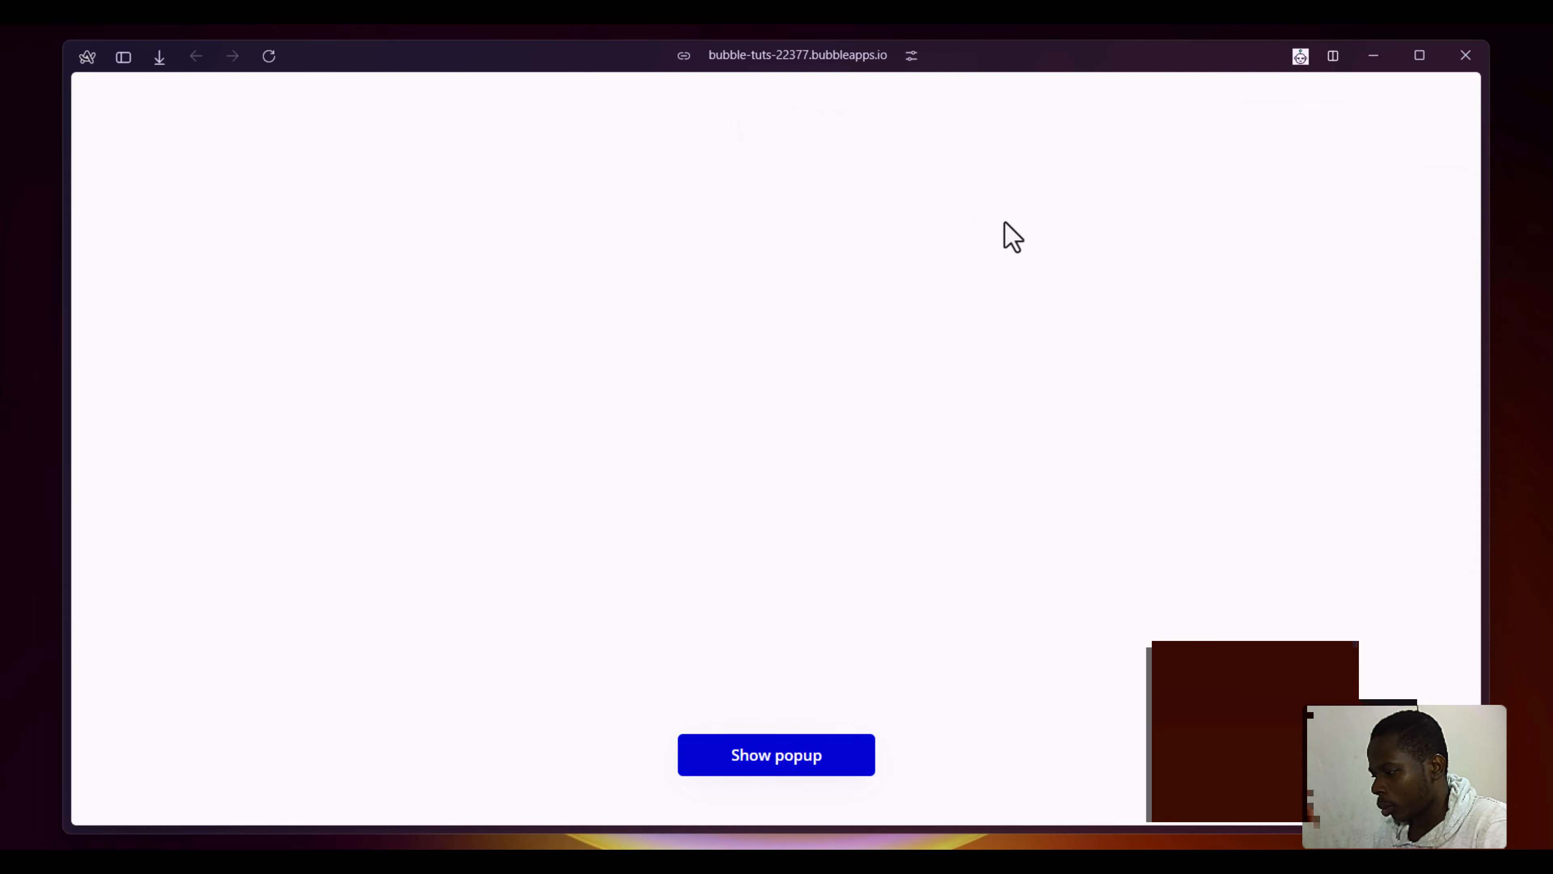
# - Open the popup on the preview page and narrow the page to about 410 px with the developer tools to check its alignment
pyautogui.click(795, 758)
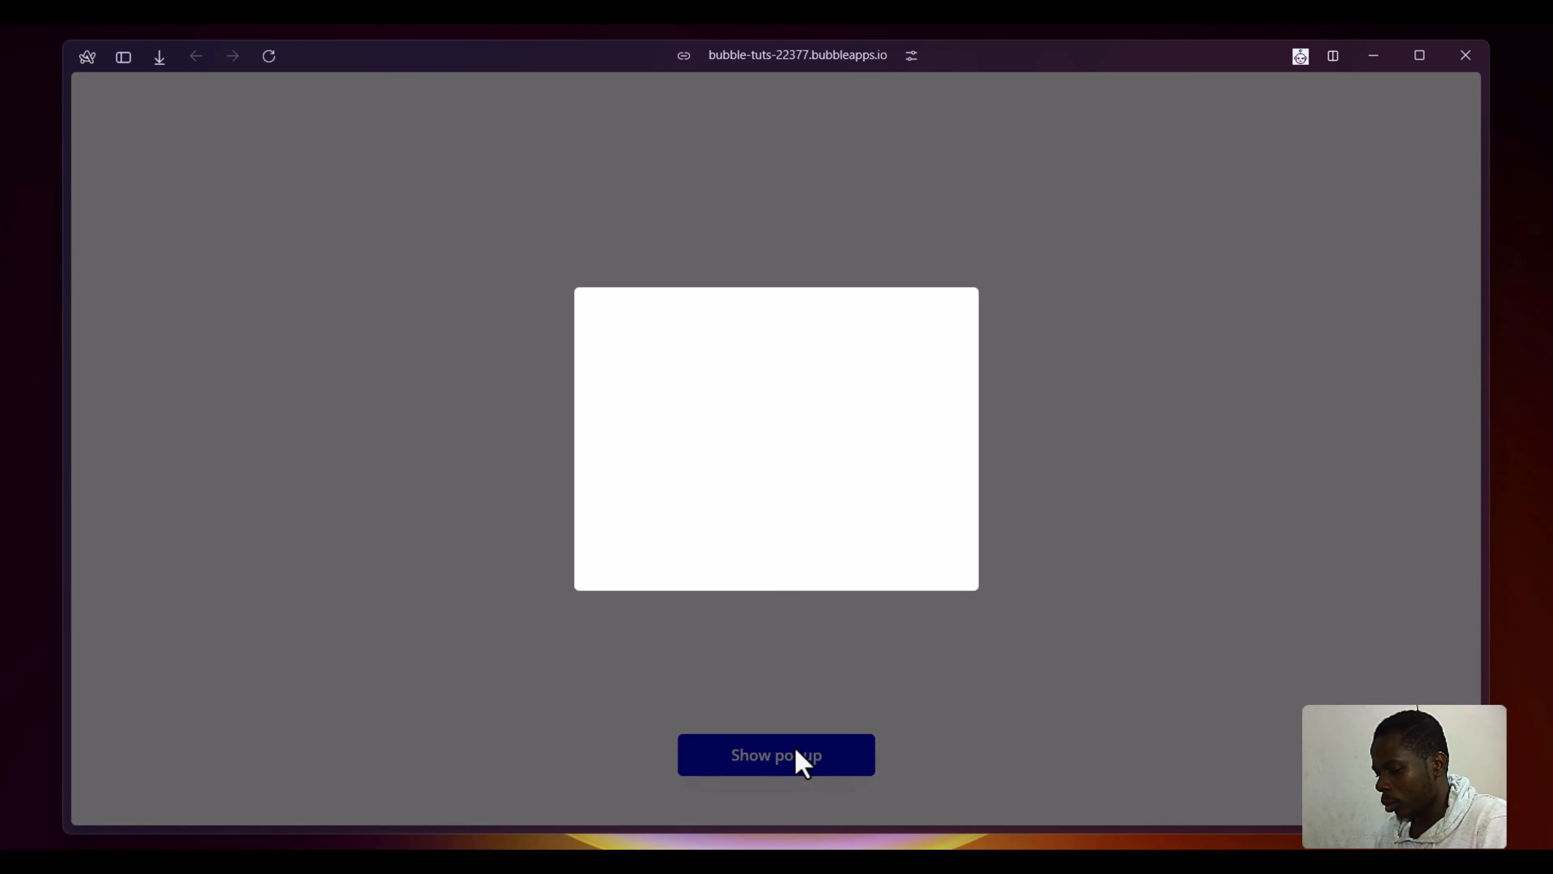
pyautogui.doubleClick(796, 750)
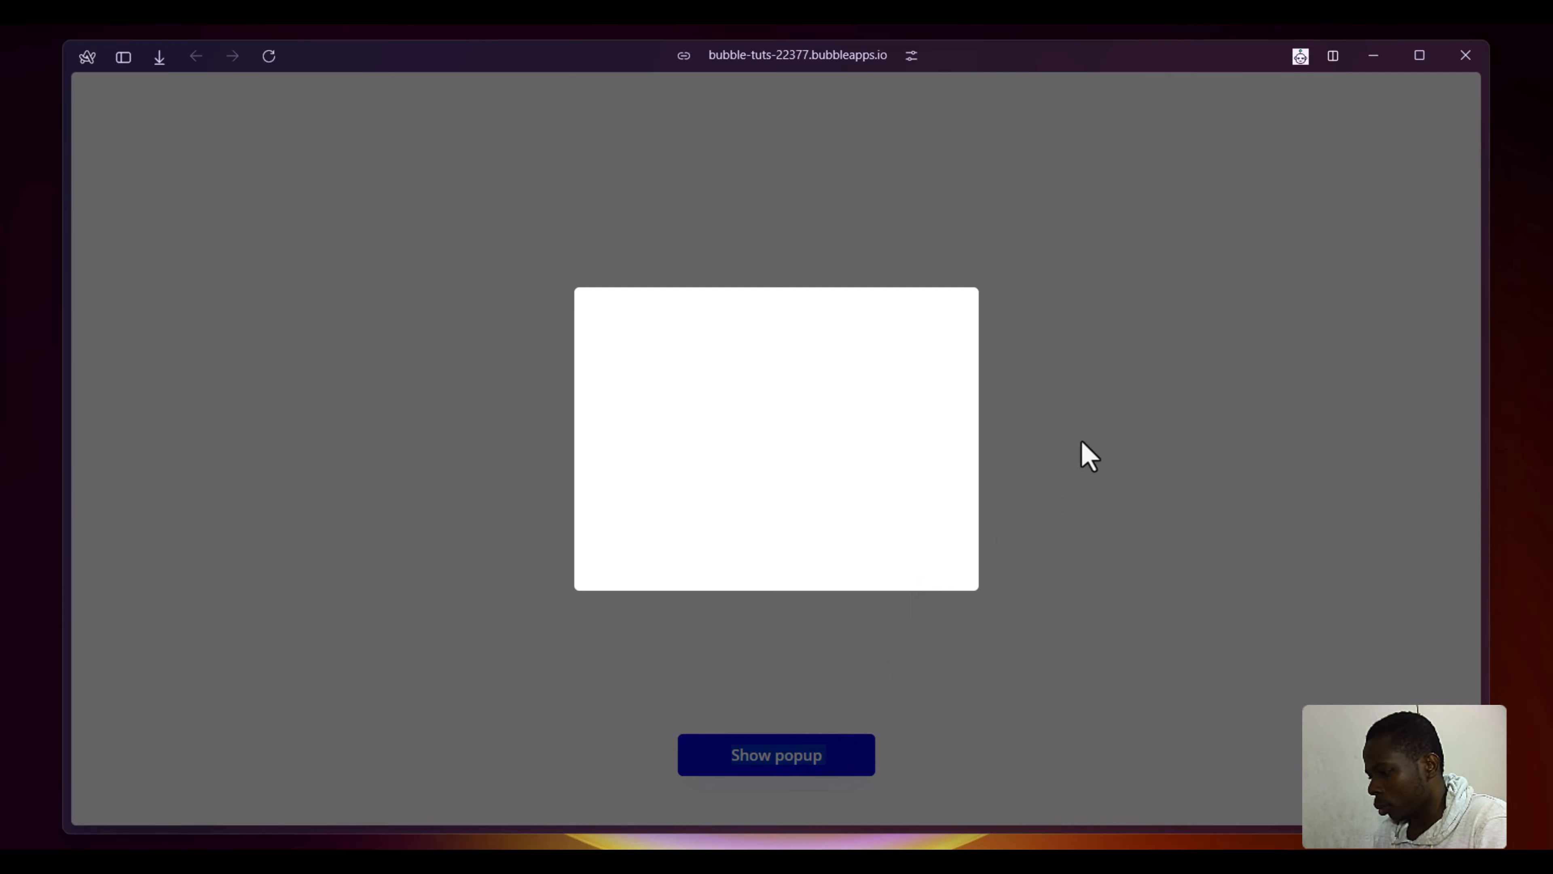
pyautogui.hotkey('ctrl', 'shift', 'i')
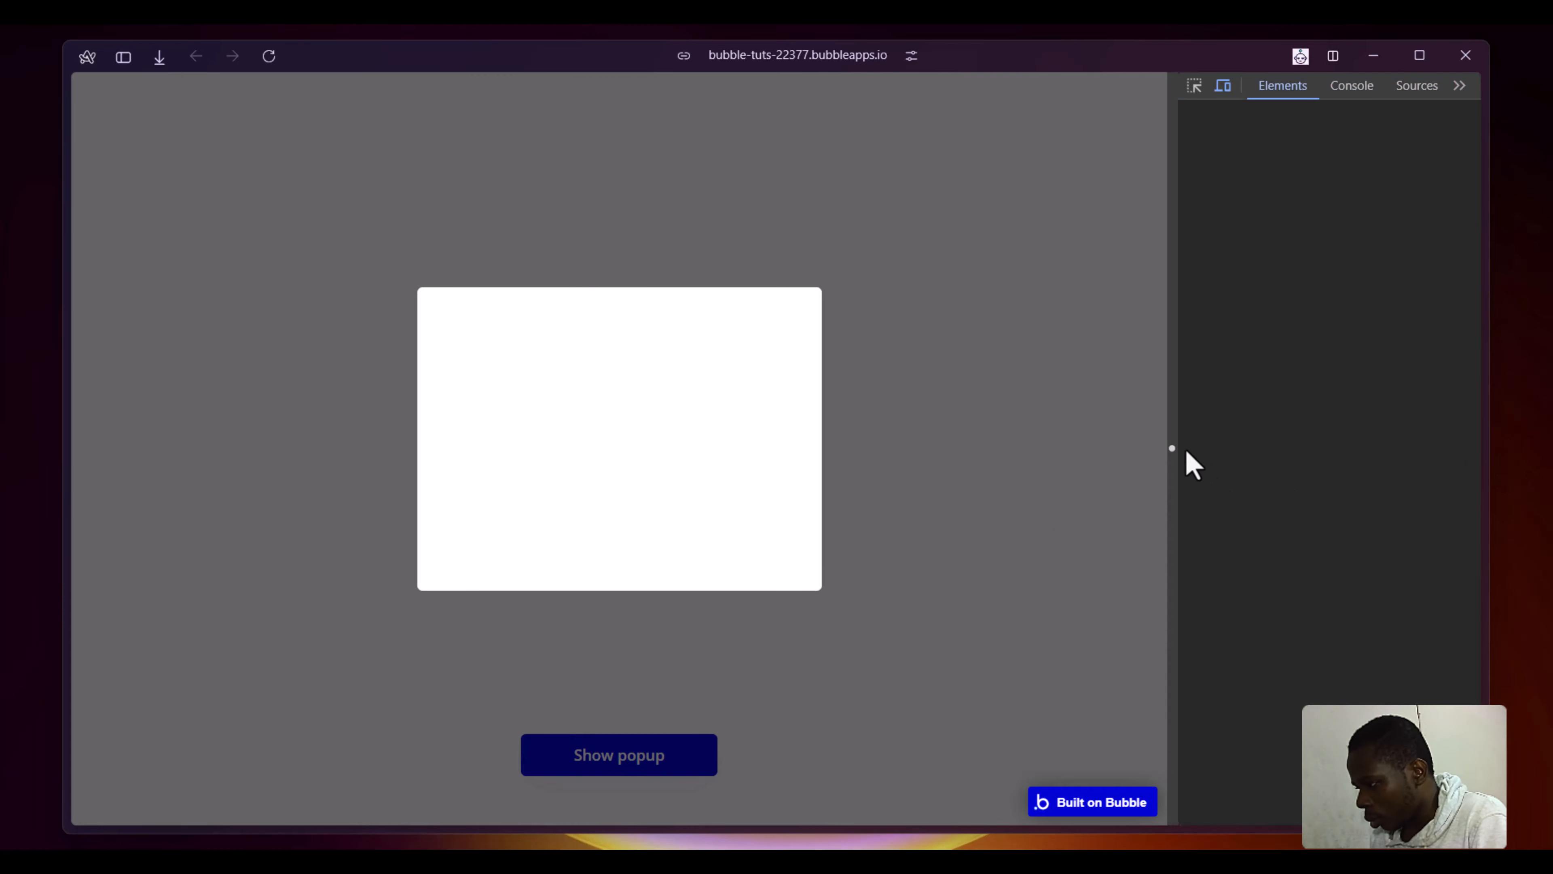
pyautogui.moveTo(1172, 448); pyautogui.dragTo(491, 488)
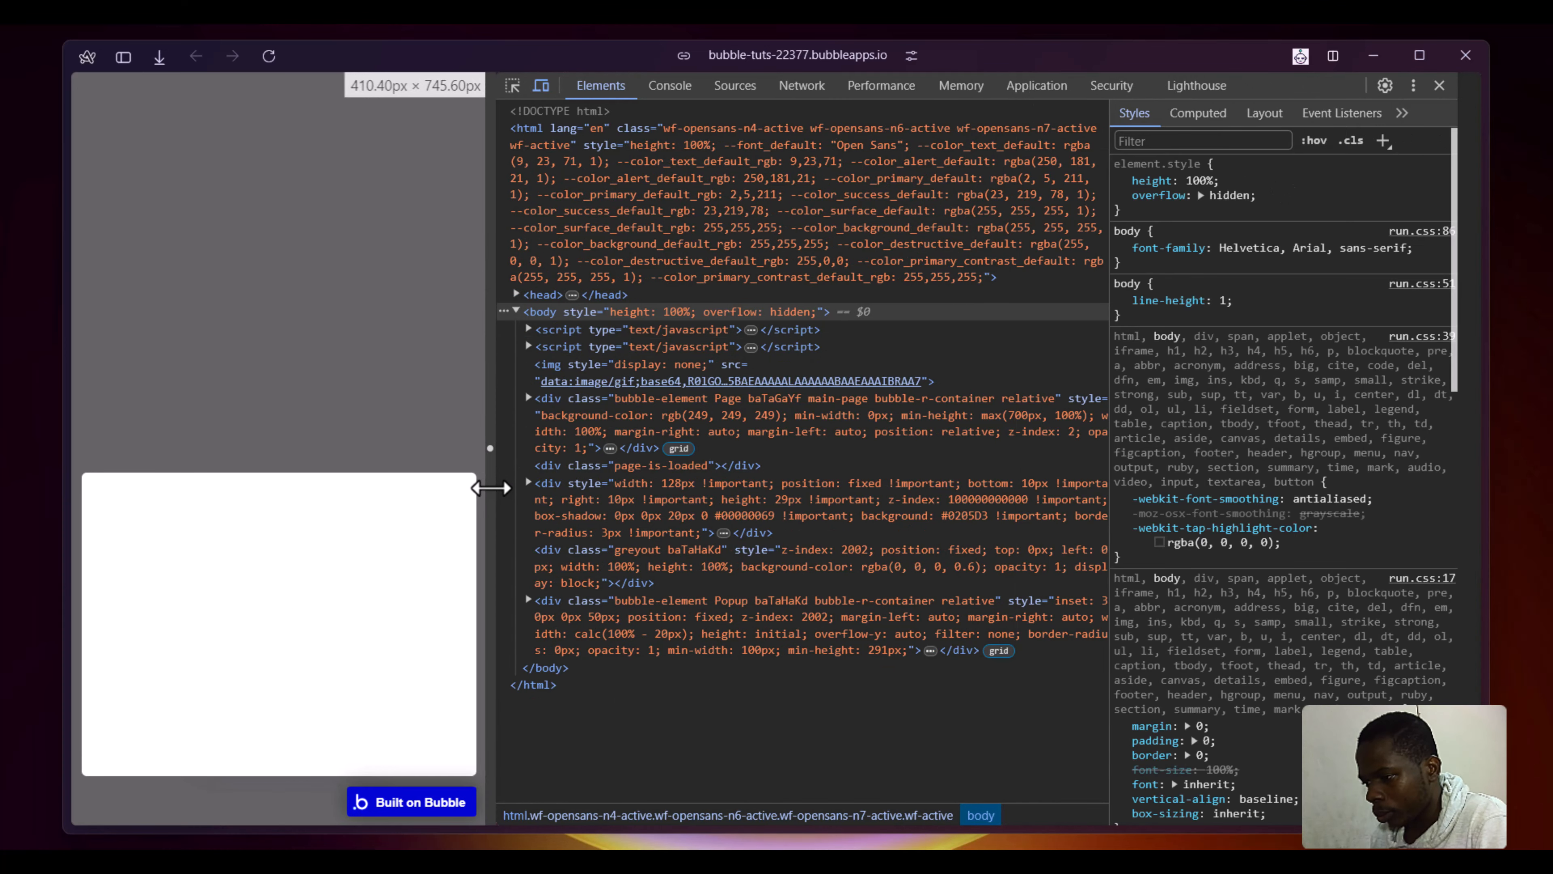